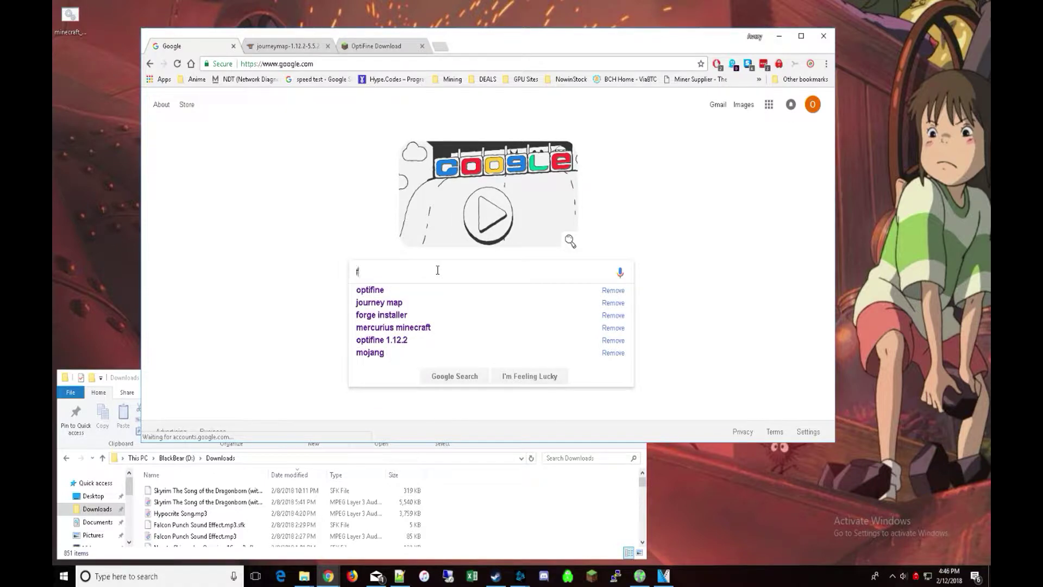
Search Google for forge and download the latest Windows installer of Minecraft Forge for 1.12.2.
type("forge")
key("Return")
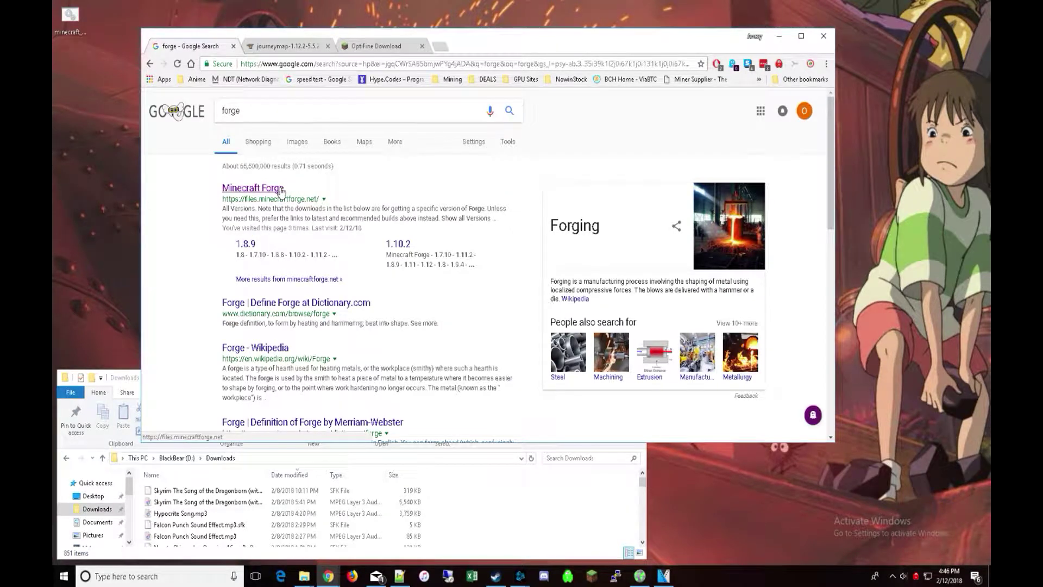
left_click(281, 191)
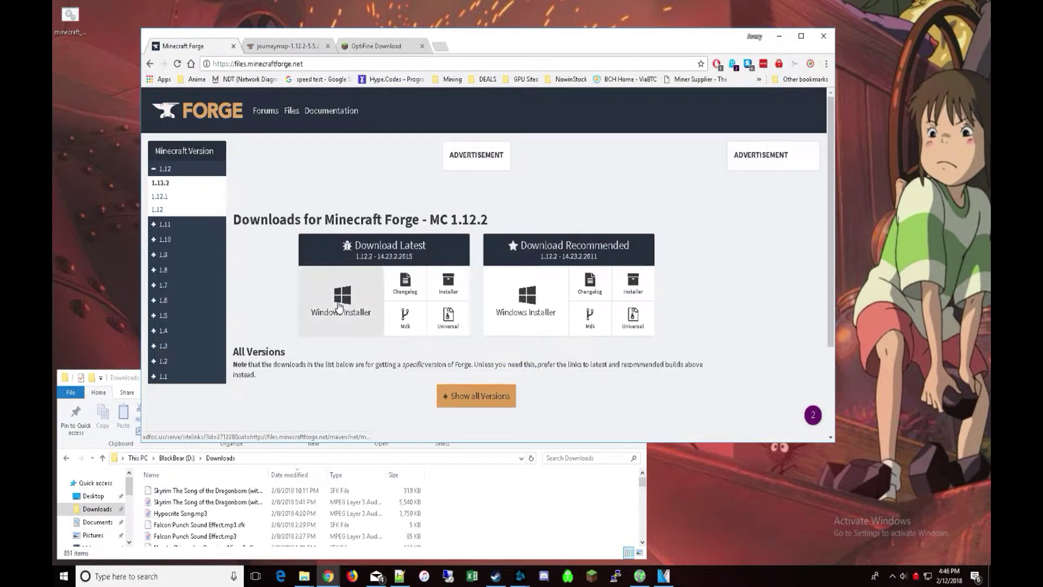
left_click(339, 305)
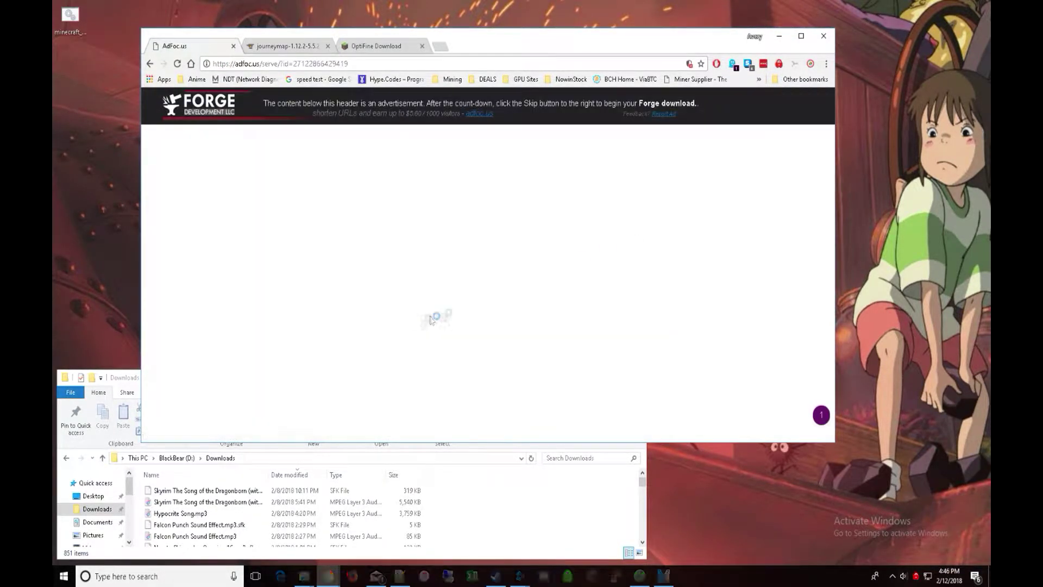
left_click(806, 104)
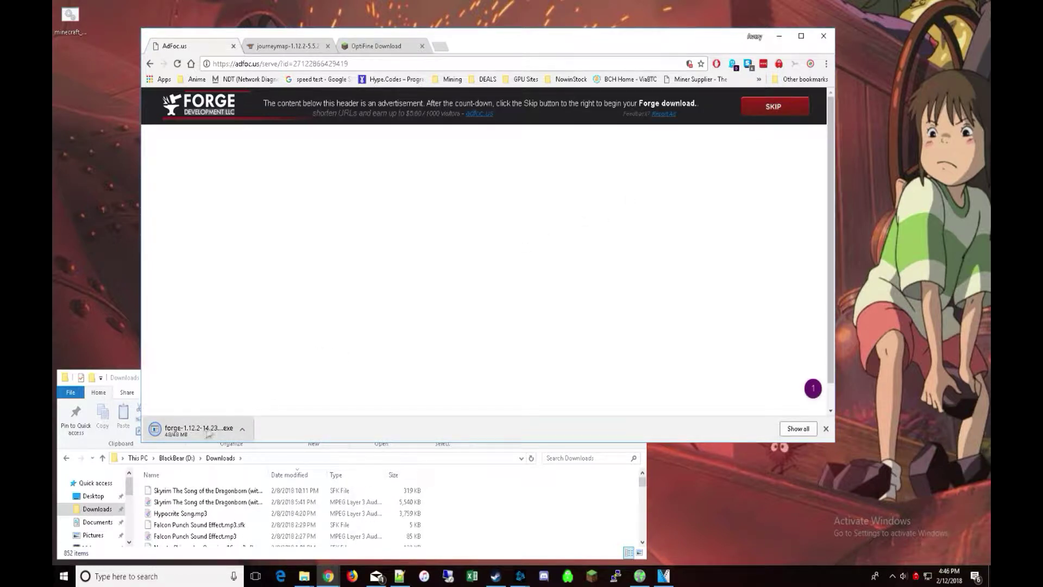
Run the downloaded Forge installer and install the client without the Mercurius mod.
left_click(196, 433)
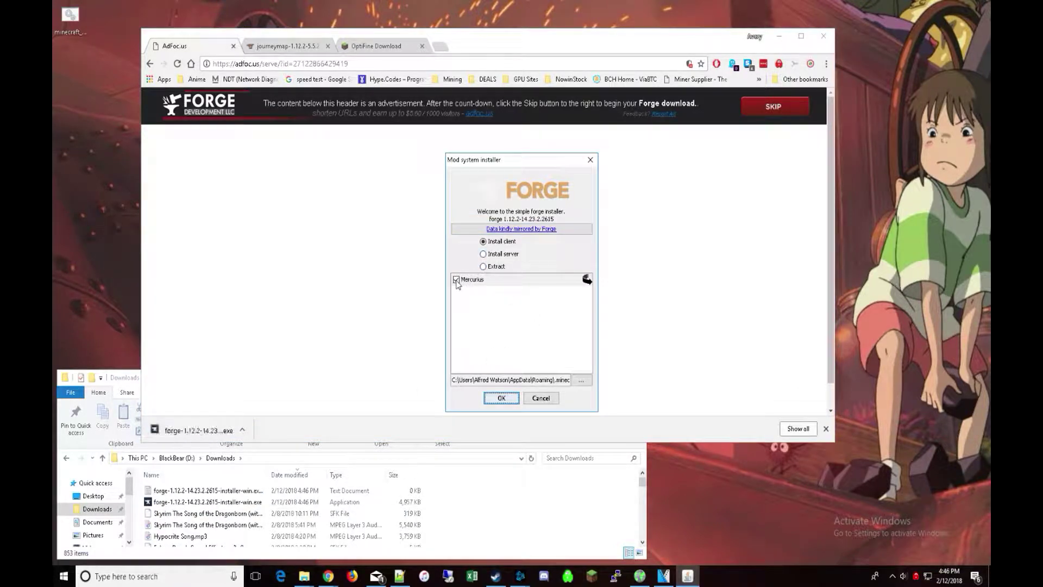
mouse_move(457, 284)
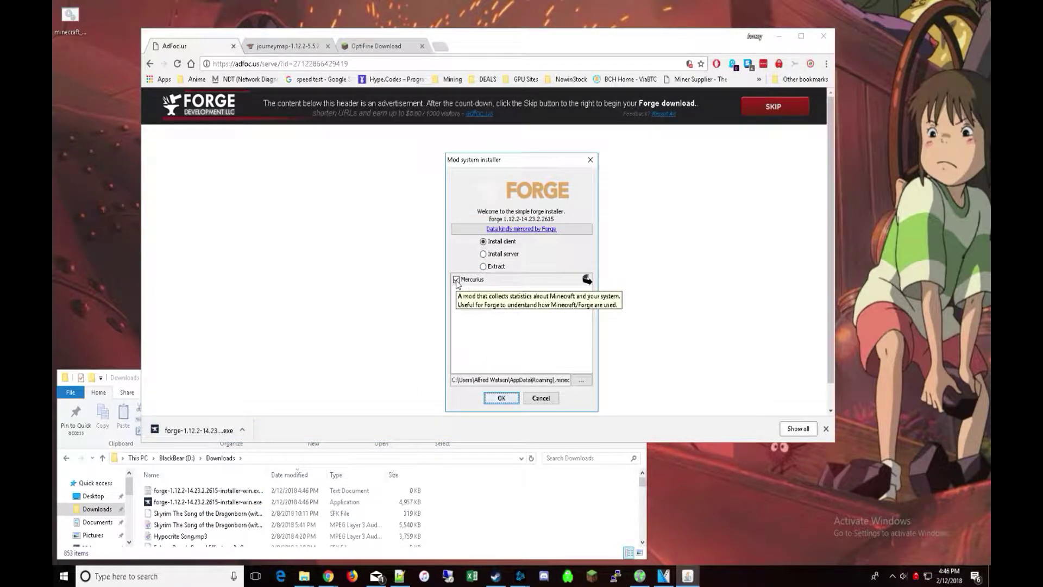
left_click(456, 281)
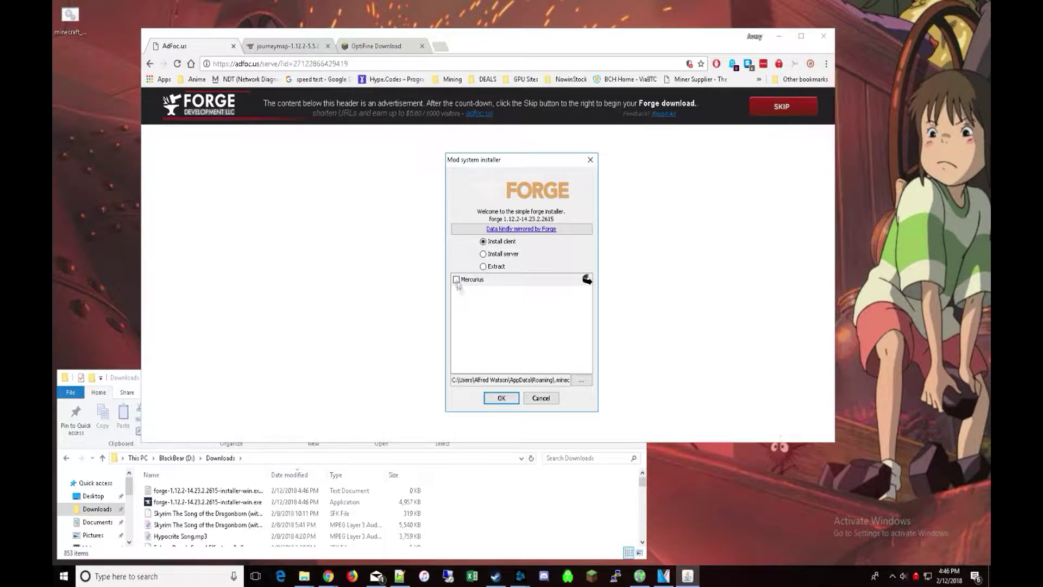
left_click(498, 398)
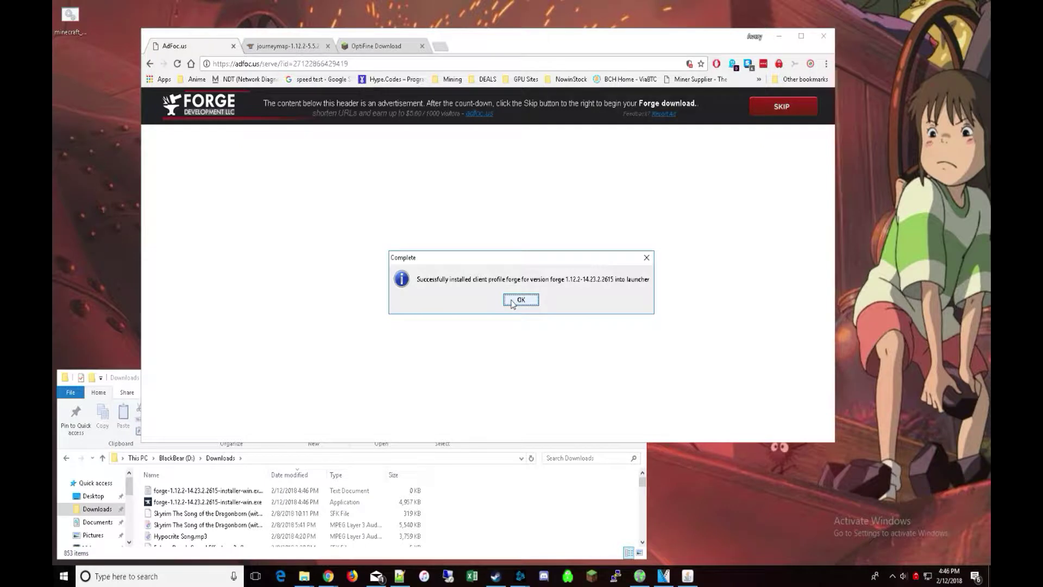
left_click(519, 303)
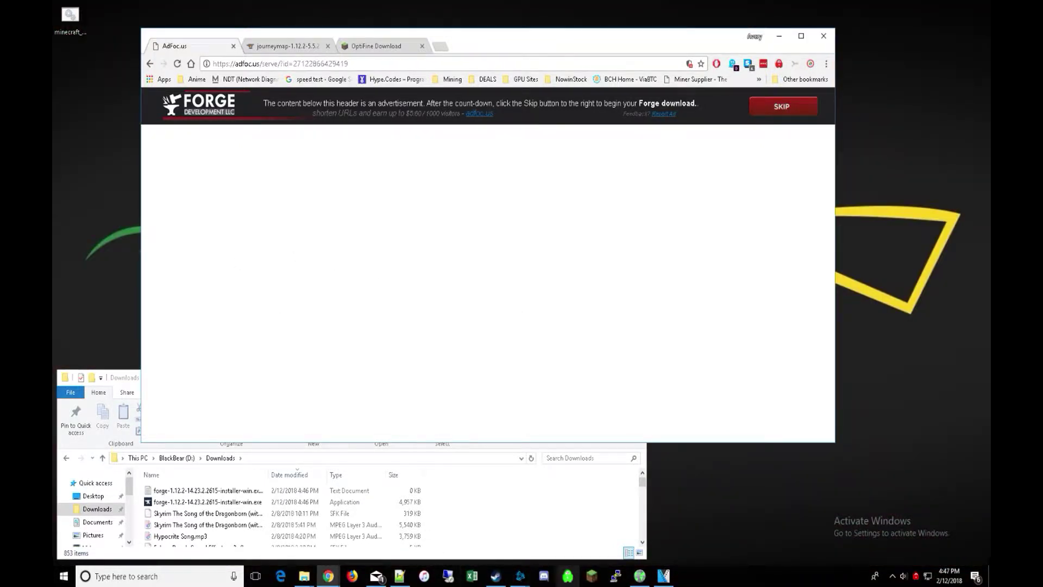
Open the Minecraft Launcher and examine the JVM arguments of the forge launch profile, leaving without saving.
left_click(587, 577)
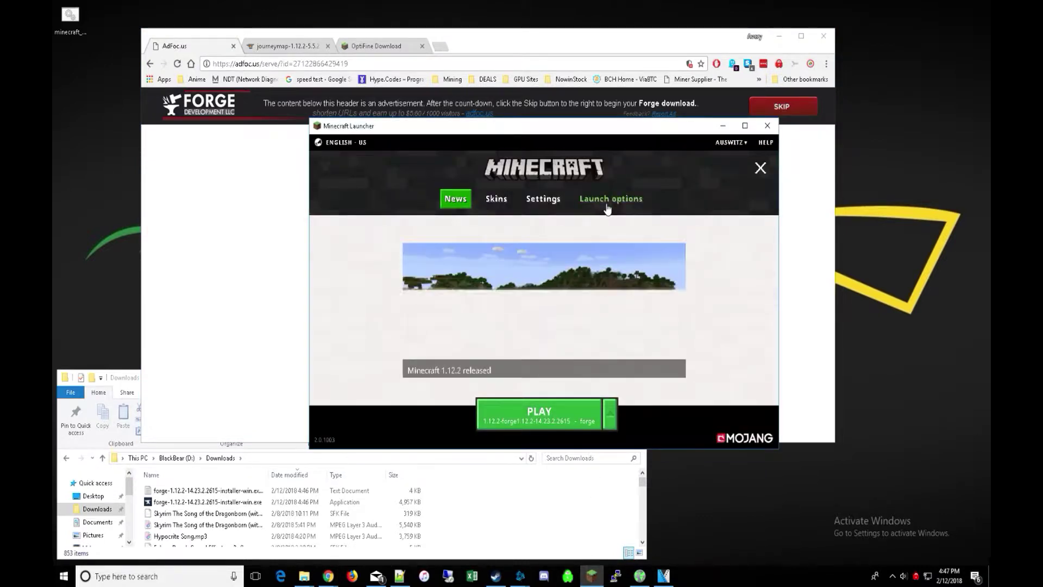
left_click(609, 200)
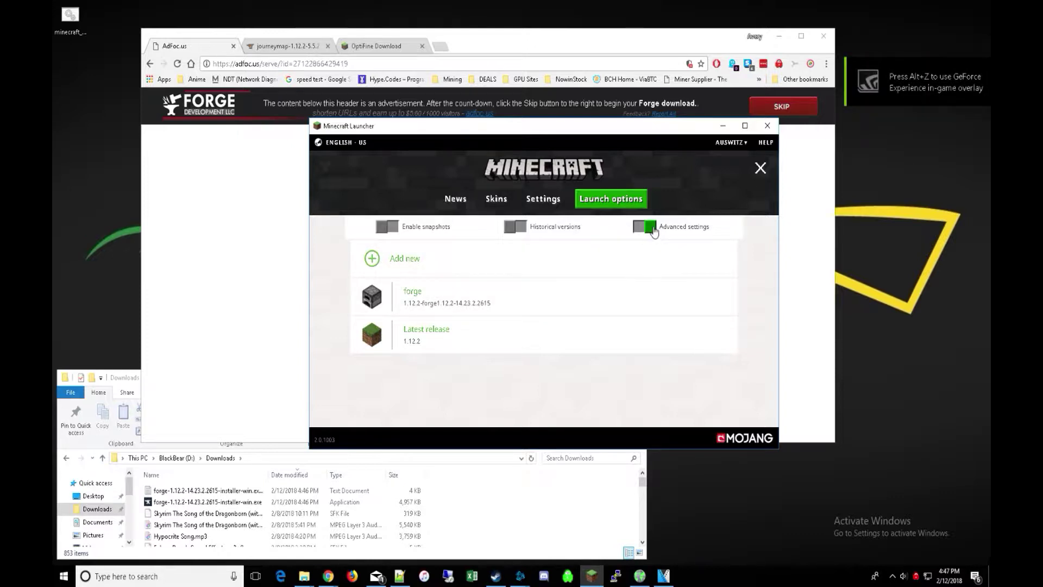
left_click(484, 298)
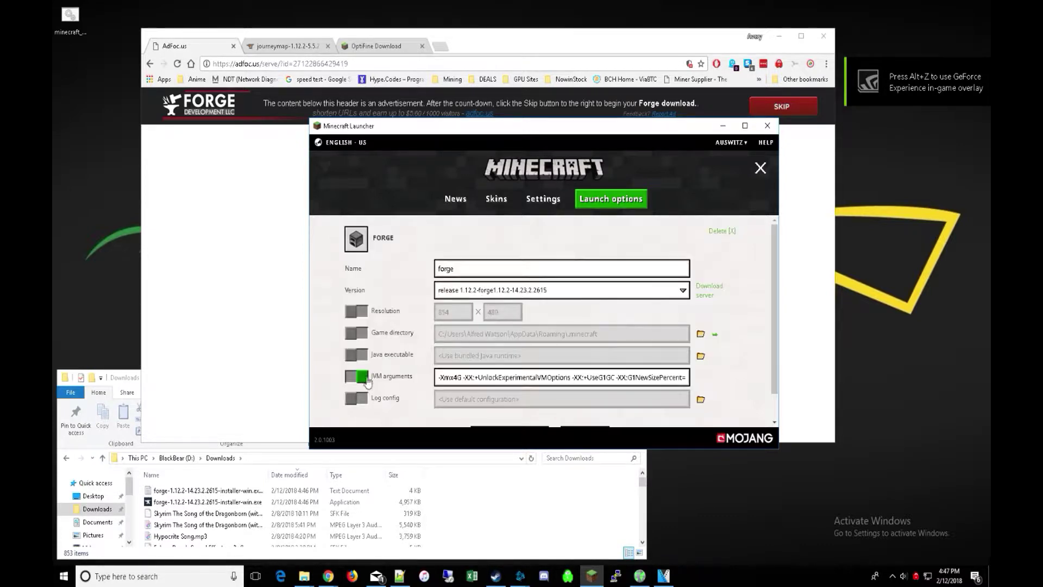
left_click(459, 377)
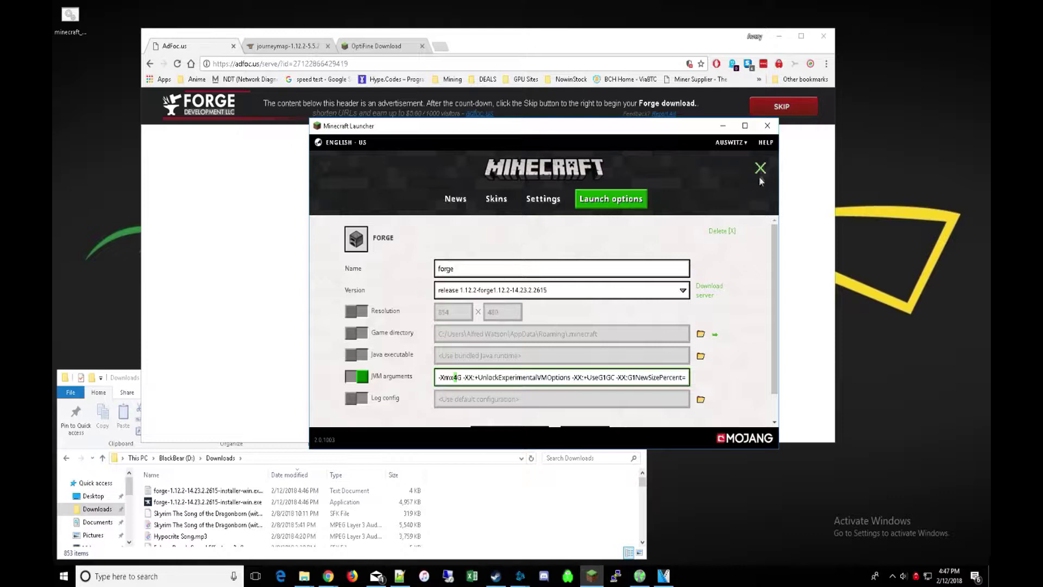
scroll(744, 191, "down", 2)
left_click(589, 409)
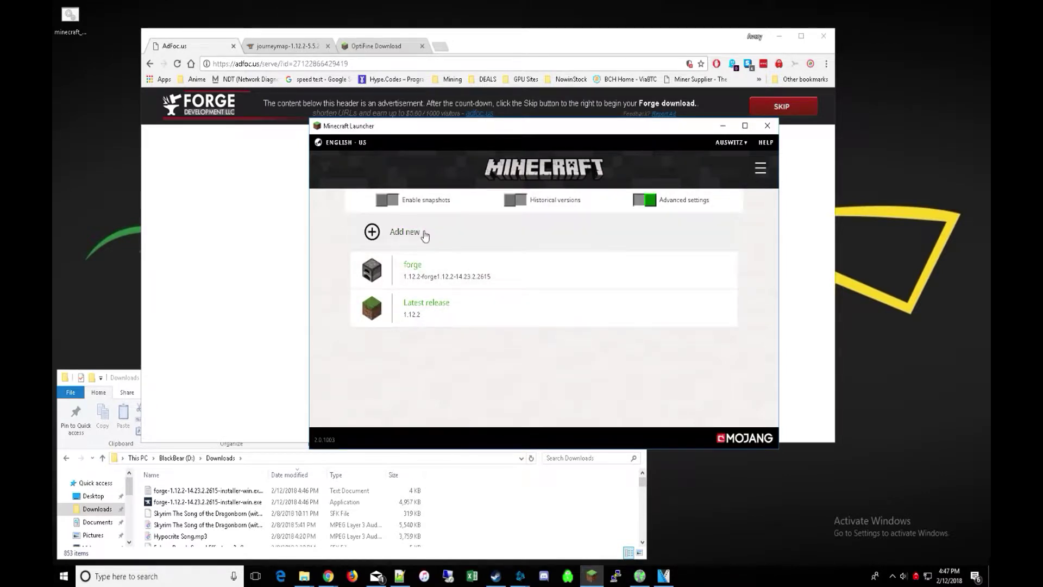
left_click(405, 232)
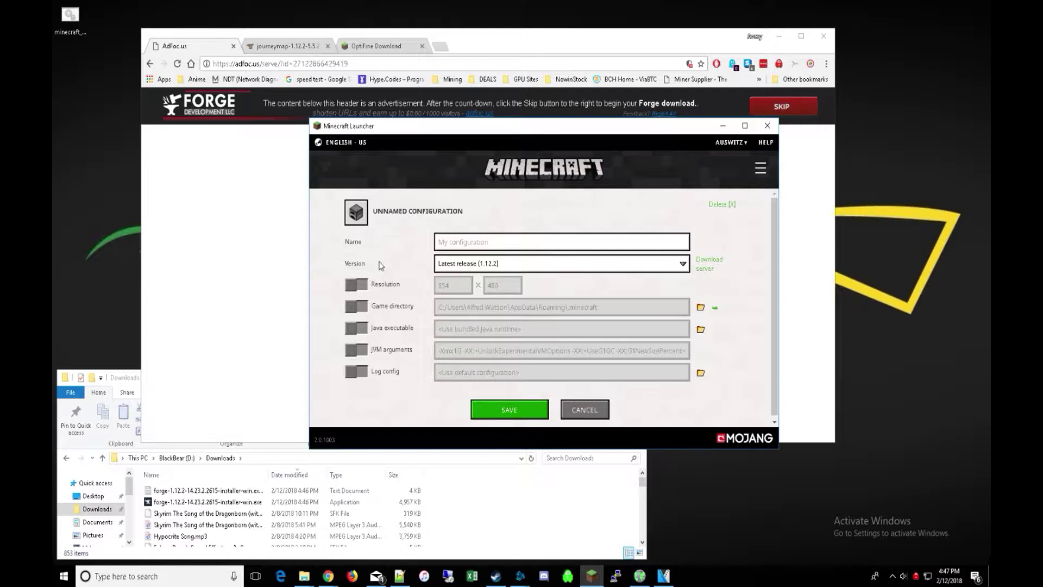
left_click(499, 264)
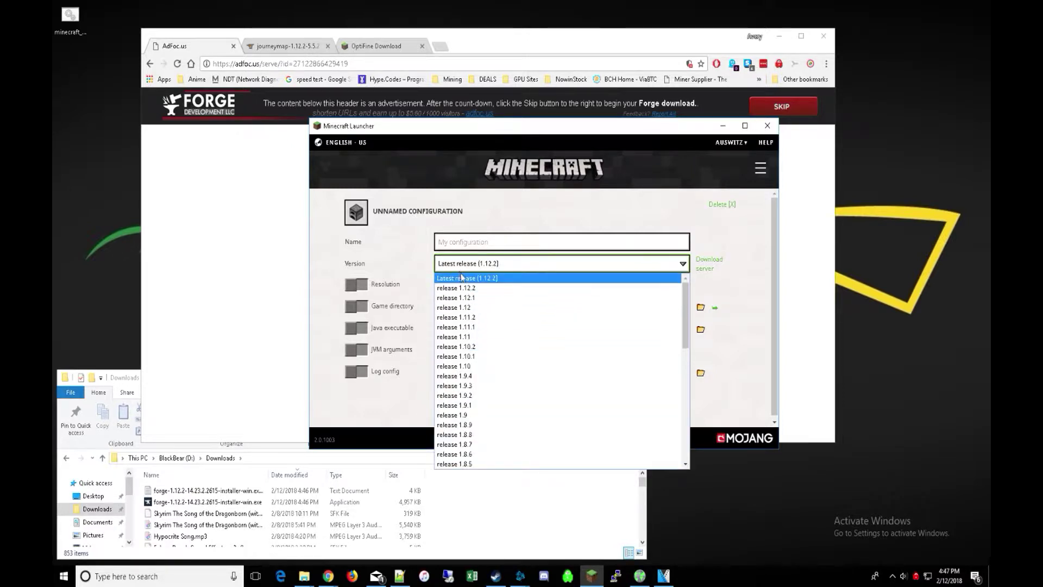
scroll(466, 290, "down", 10)
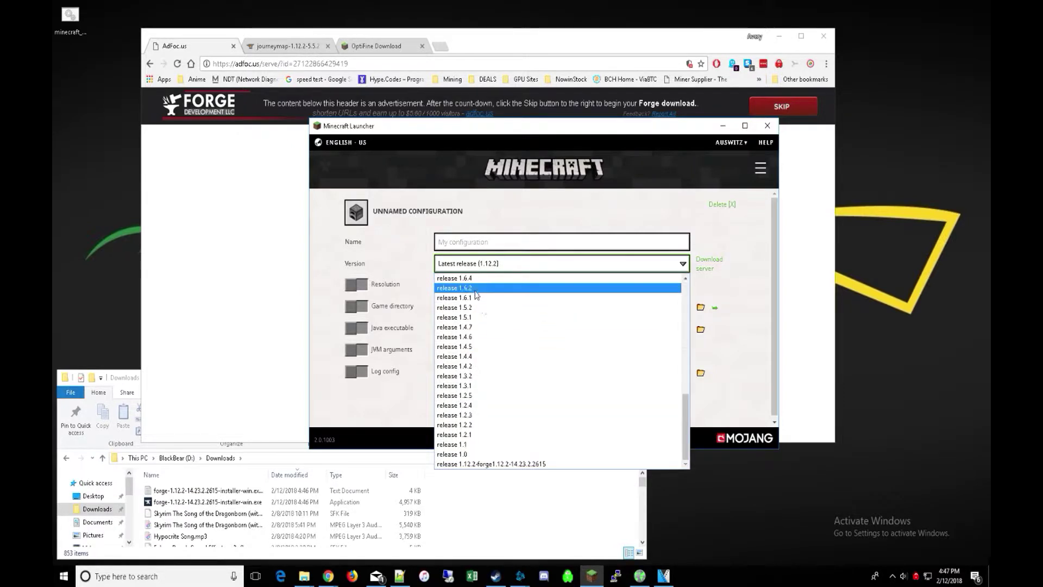
left_click(508, 463)
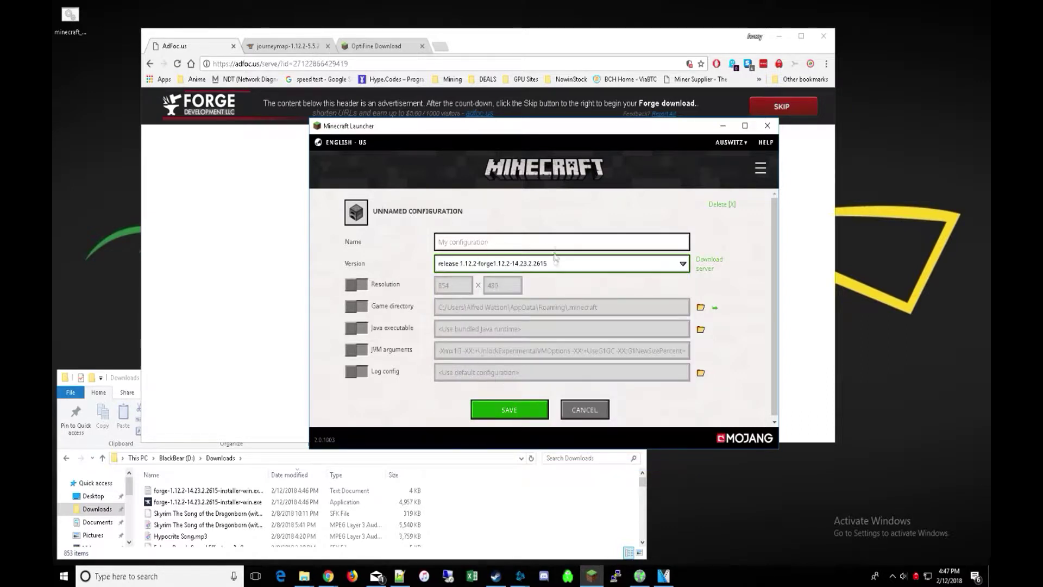
left_click(583, 409)
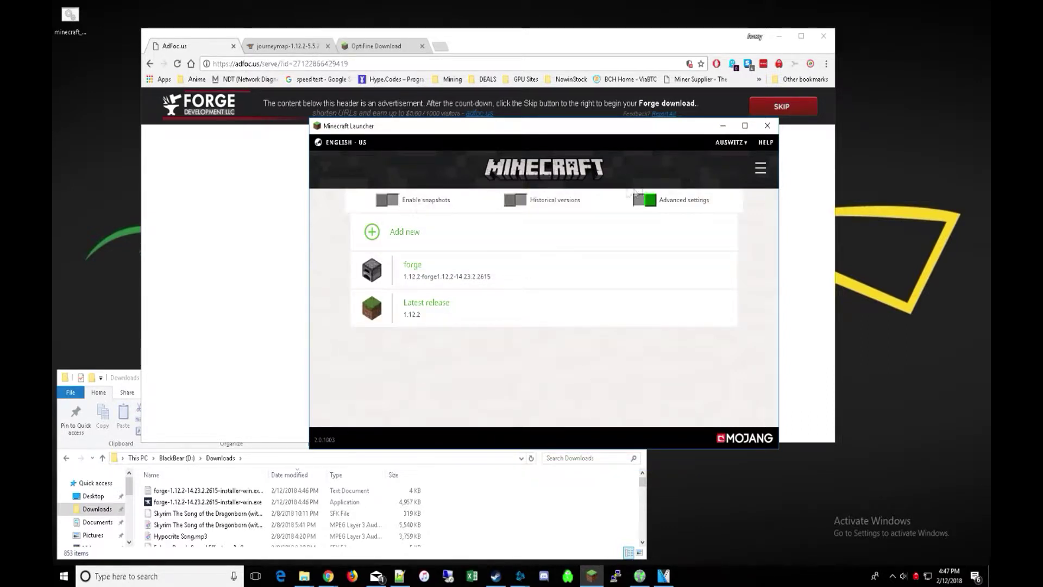
Return to the launcher's start page, choose the forge profile and launch the game.
left_click(760, 168)
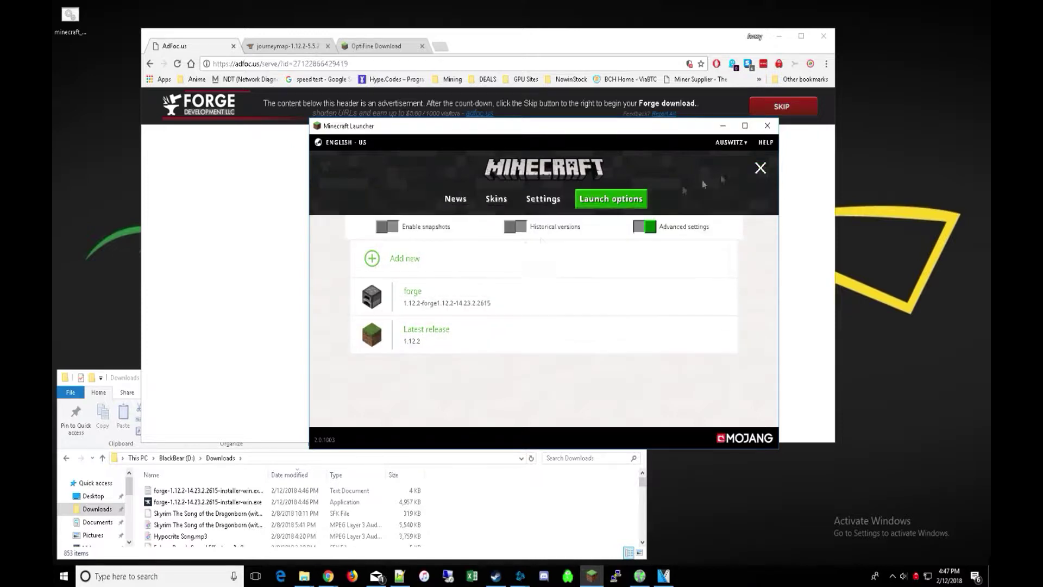
left_click(463, 205)
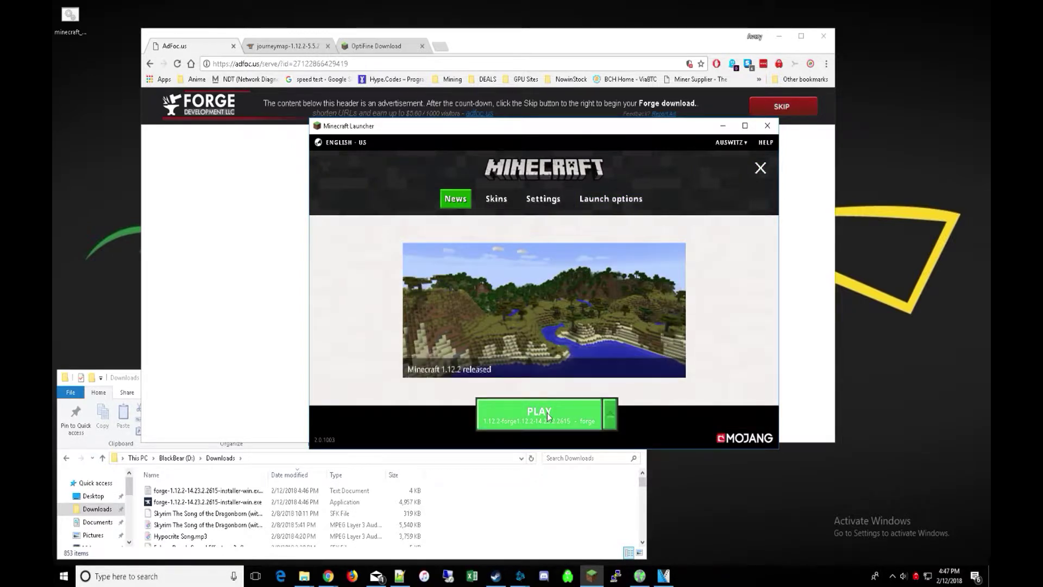
left_click(610, 414)
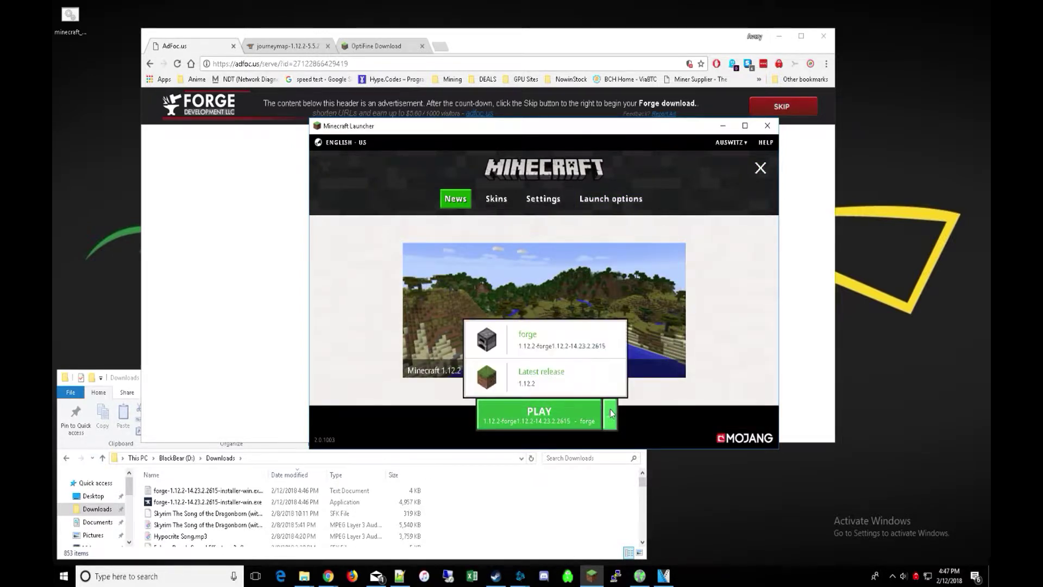
left_click(552, 354)
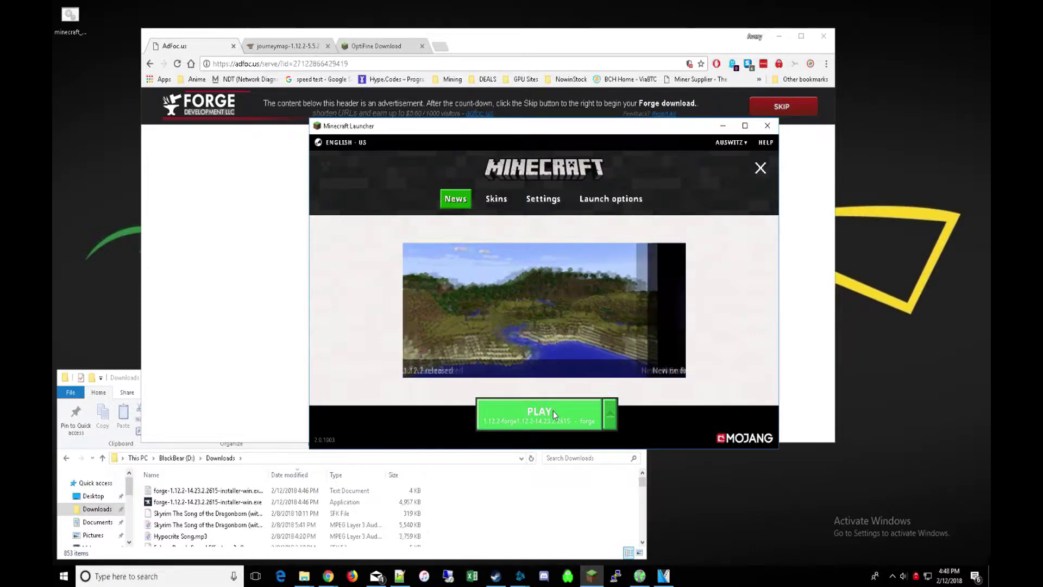
left_click(547, 419)
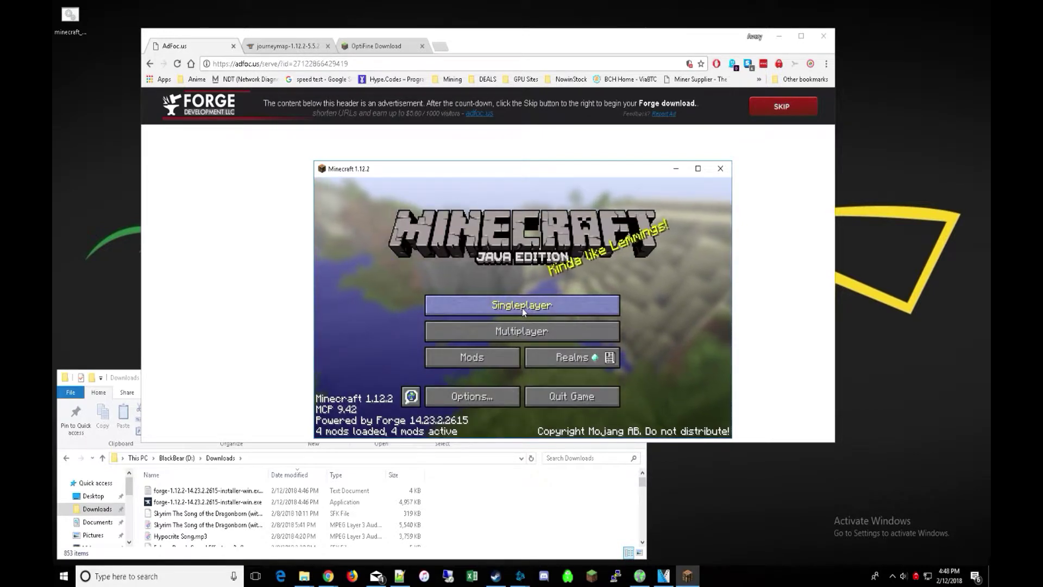
Examine the game's mod list and the Forge Mod Loader details, and close the game.
left_click(472, 357)
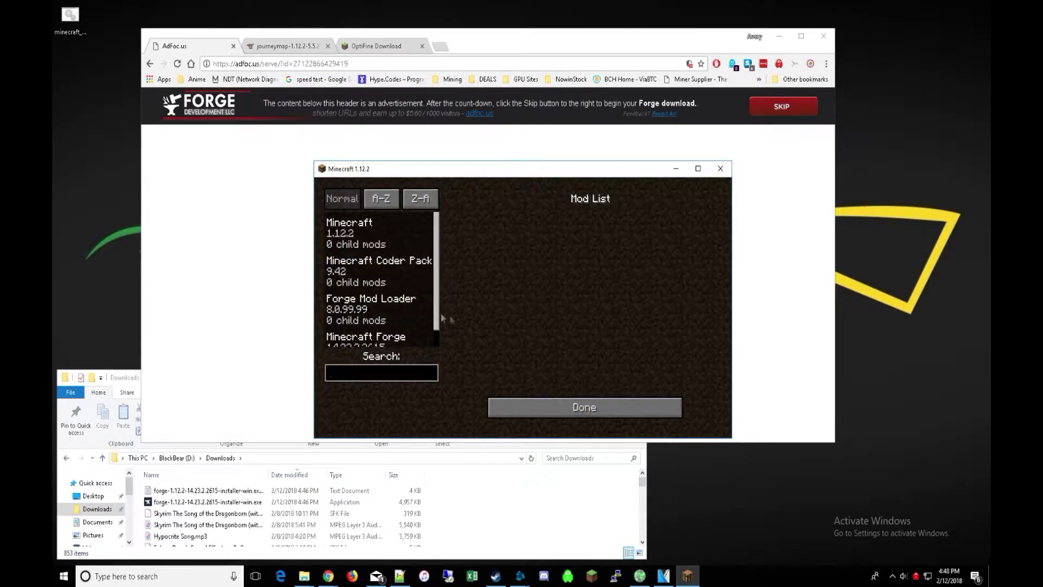
left_click(368, 317)
scroll(376, 325, "down", 1)
scroll(376, 325, "up", 1)
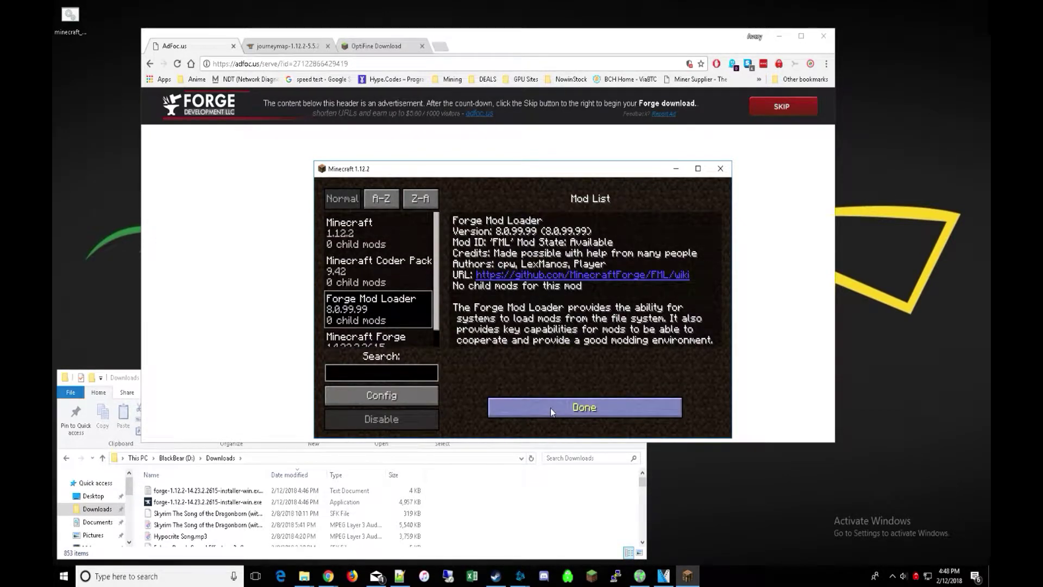
left_click(721, 168)
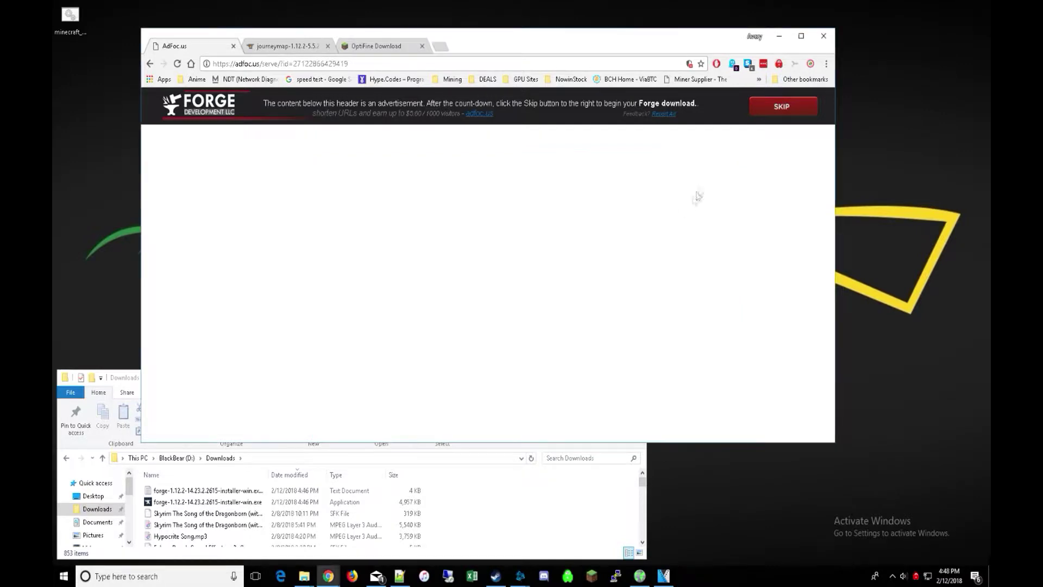
Download journeymap-1.12.2-5.5.2 from the JourneyMap files page on CurseForge in Chrome and keep the jar file.
left_click(303, 49)
left_click(289, 265)
scroll(372, 314, "down", 1)
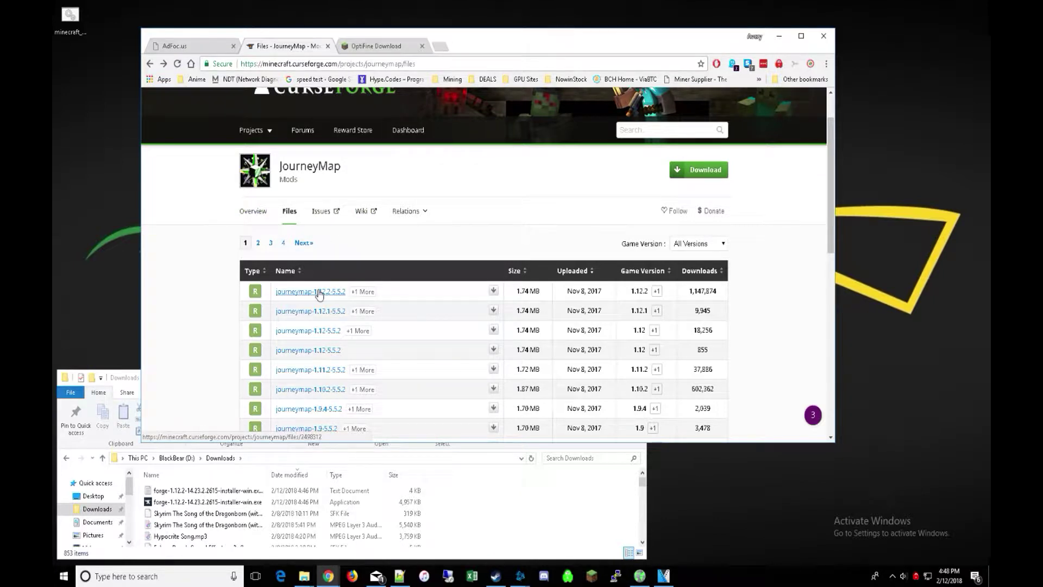
left_click(254, 211)
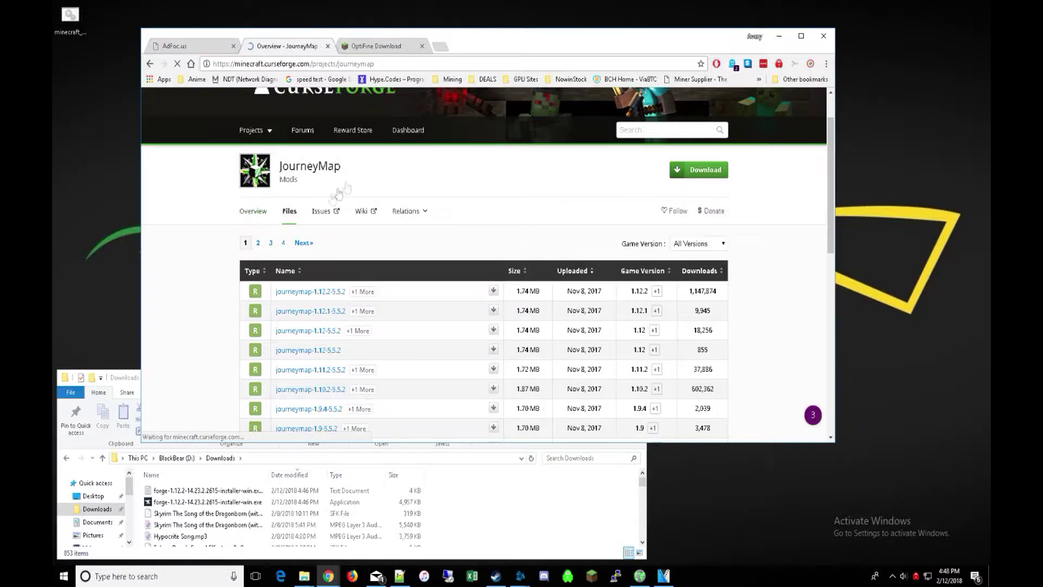
left_click(289, 267)
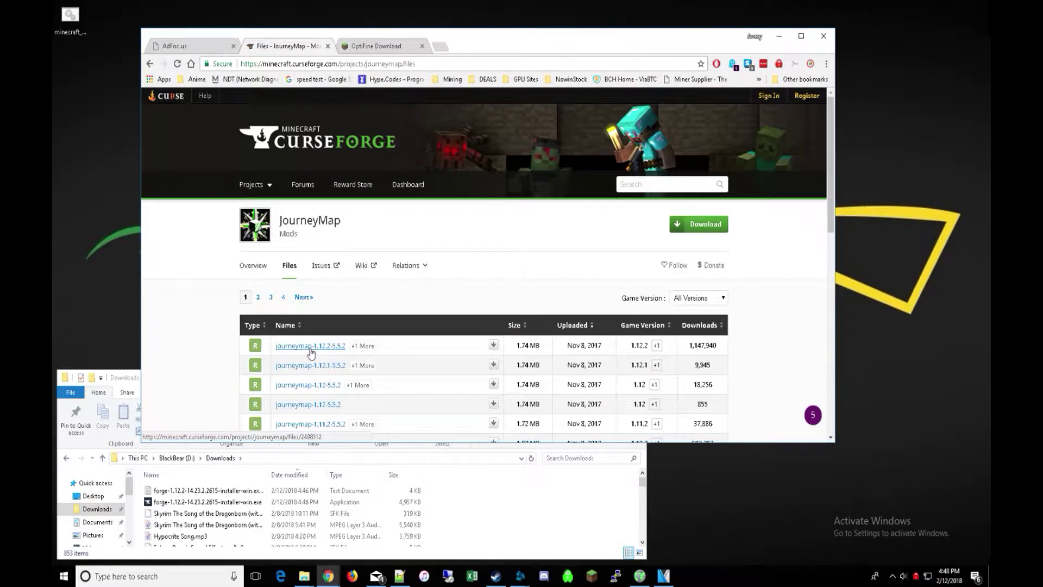
left_click(309, 347)
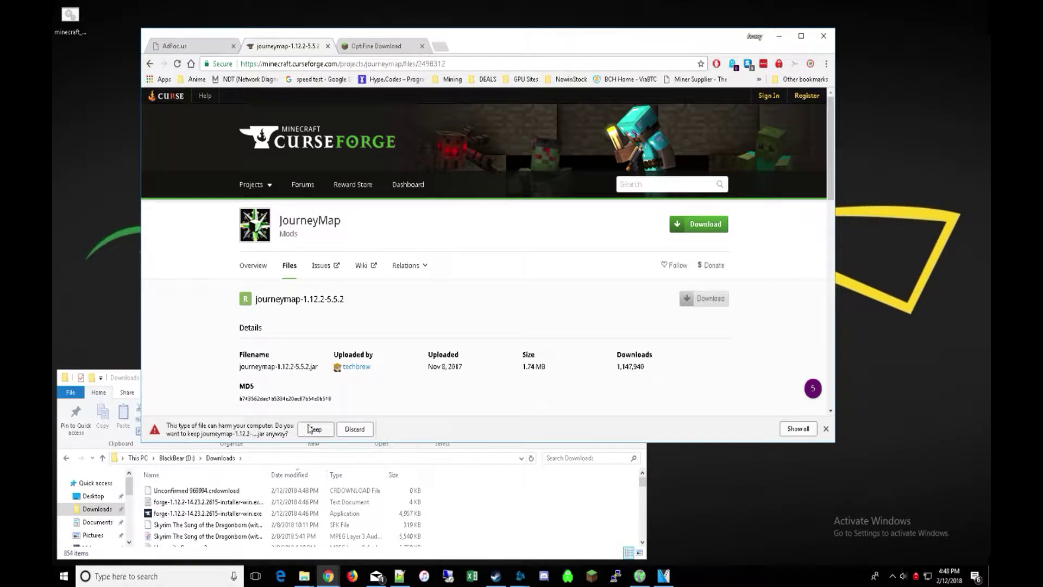
left_click(314, 429)
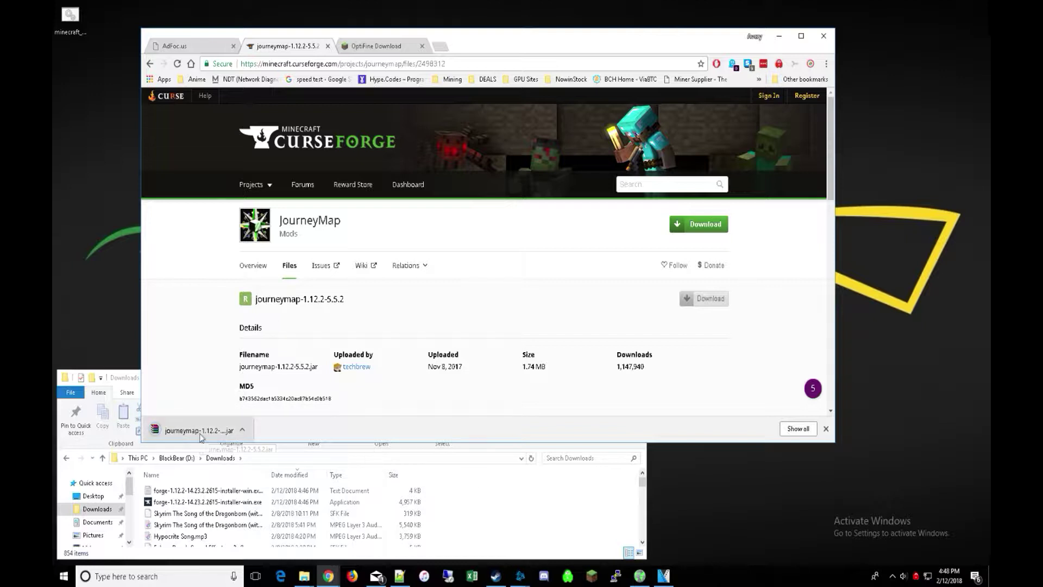
Download OptiFine_1.12.2_HD_U_C8.jar from the Minecraft 1.12.2 entries on the OptiFine downloads page.
left_click(379, 47)
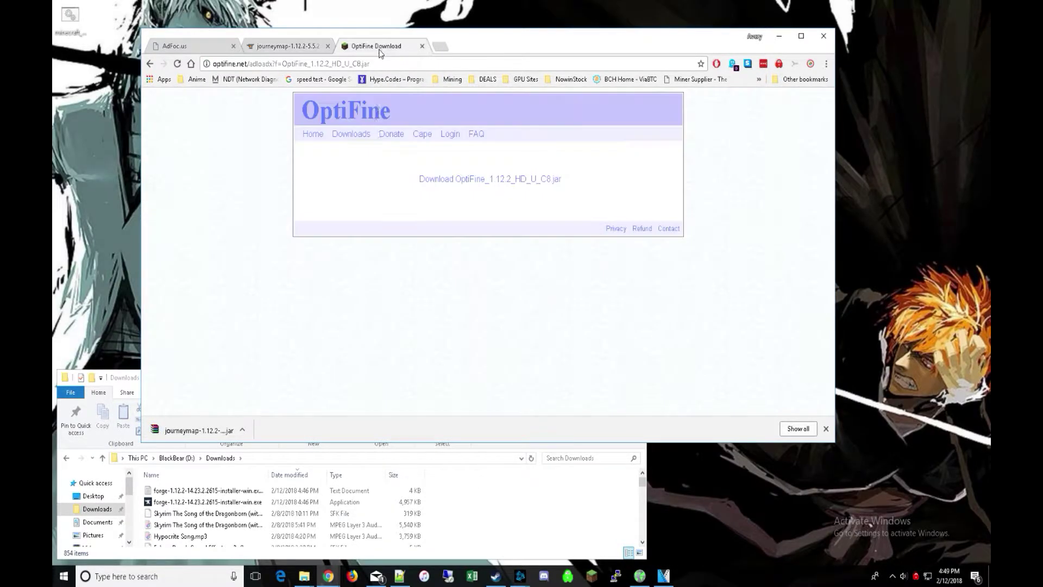
key("alt+Left")
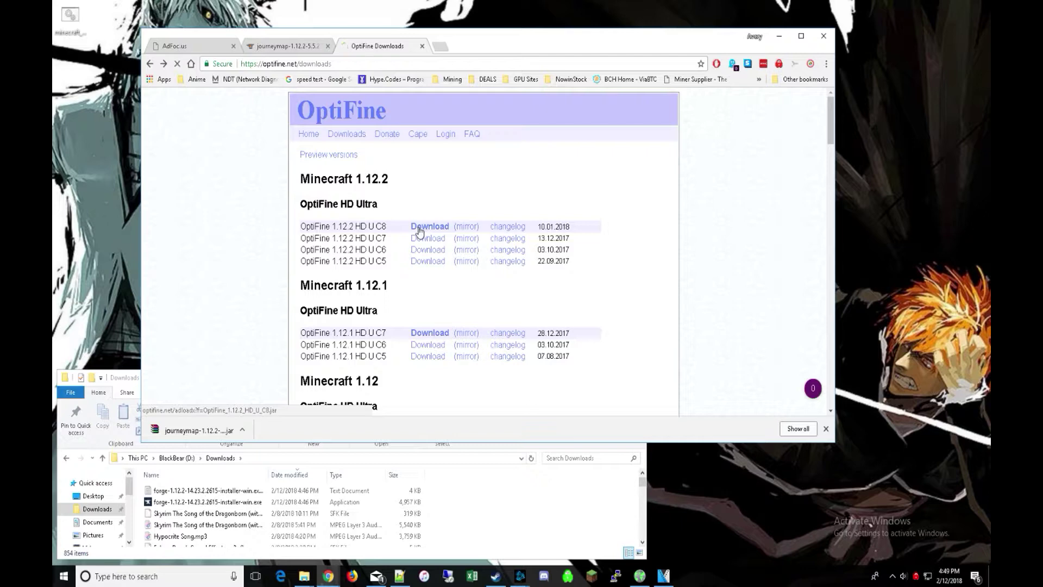
left_click(445, 180)
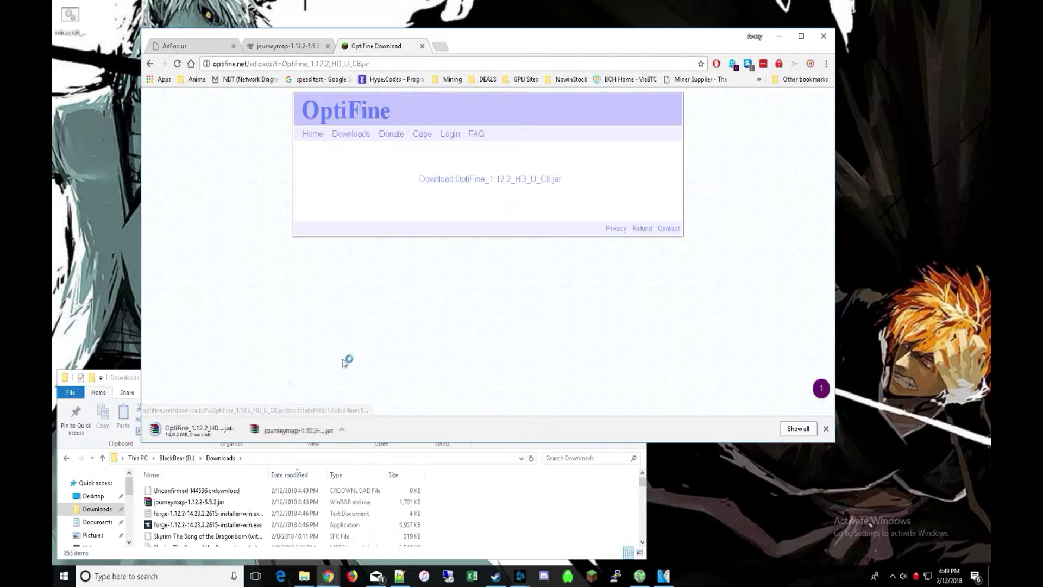
Keep the downloaded OptiFine_1.12.2_HD_U_C8.jar file despite the browser's download warning.
left_click(302, 430)
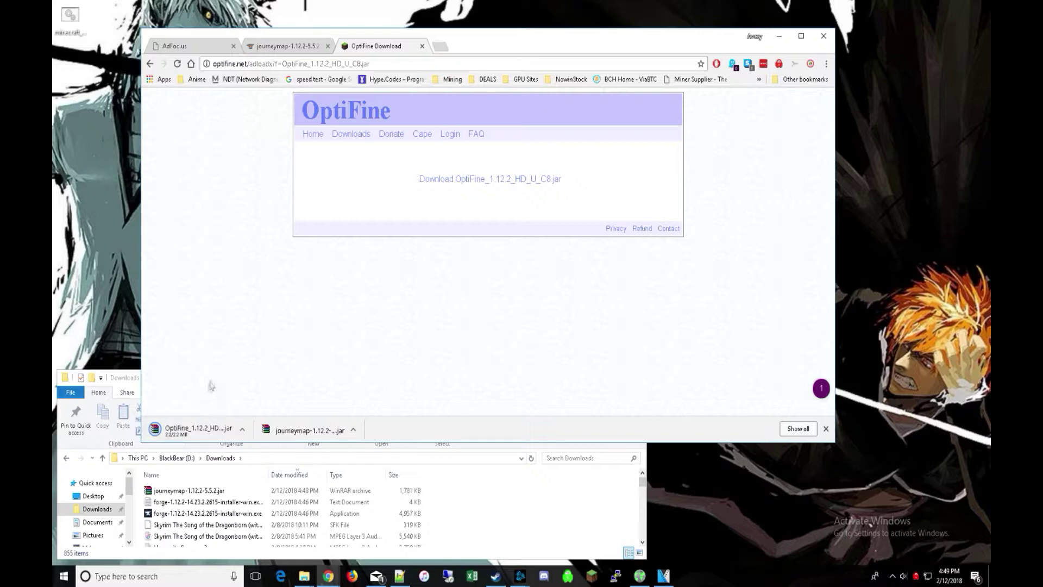
left_click(109, 338)
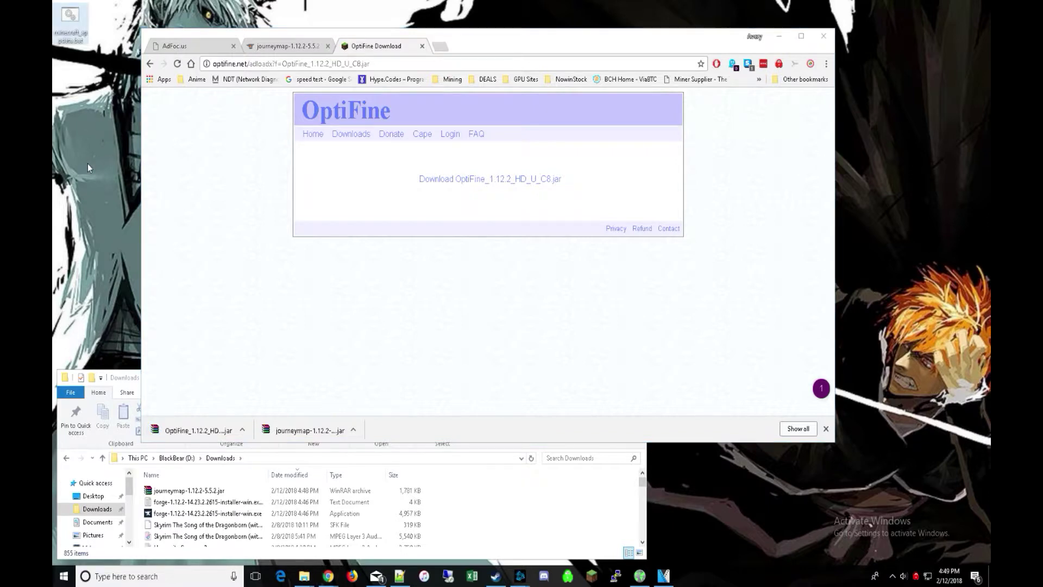
left_click(87, 200)
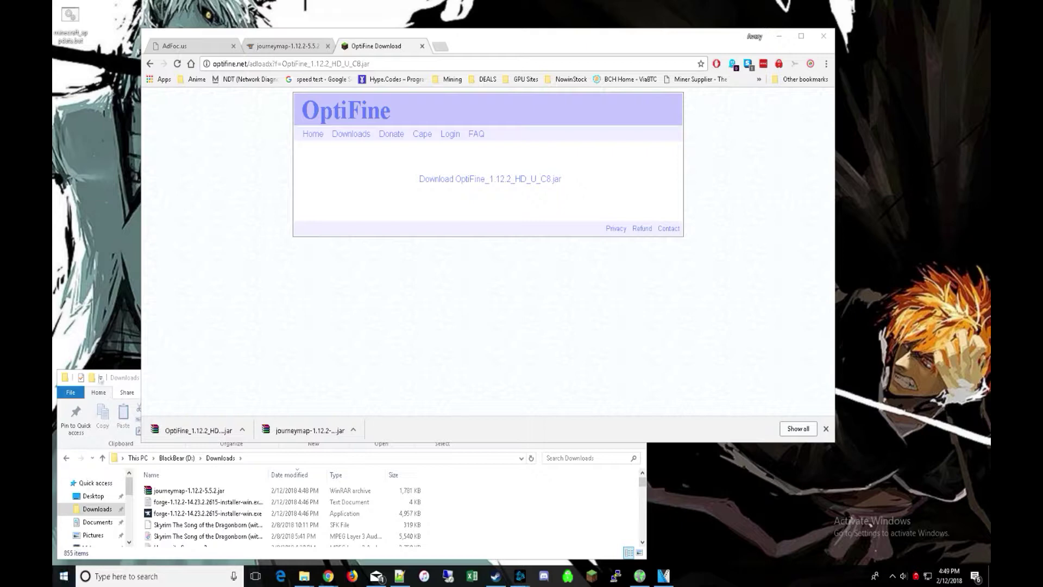
Search Windows for %appdata%, open the Roaming folder and go into the .minecraft folder.
left_click(65, 575)
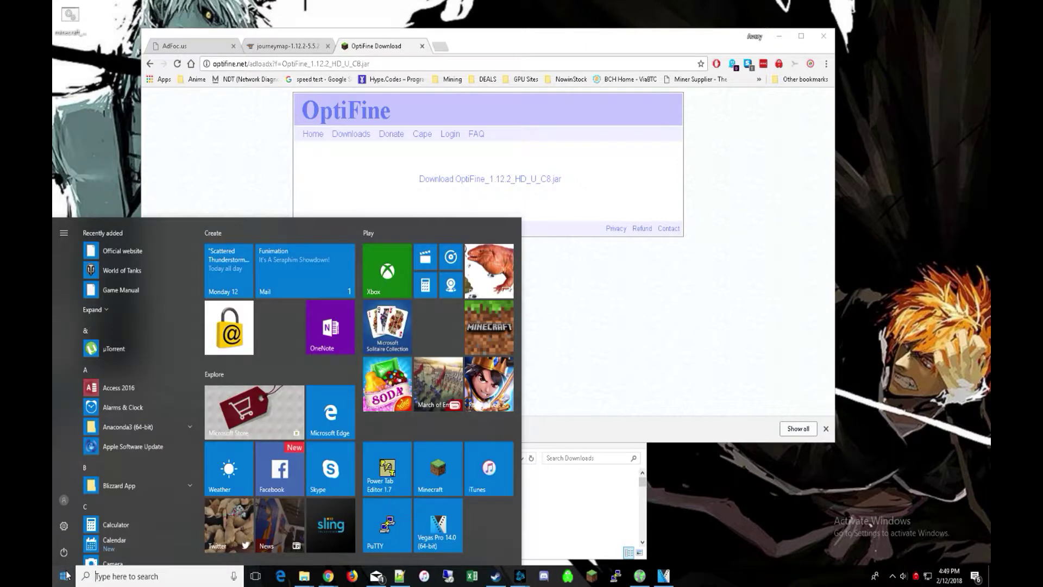
type("%appdata")
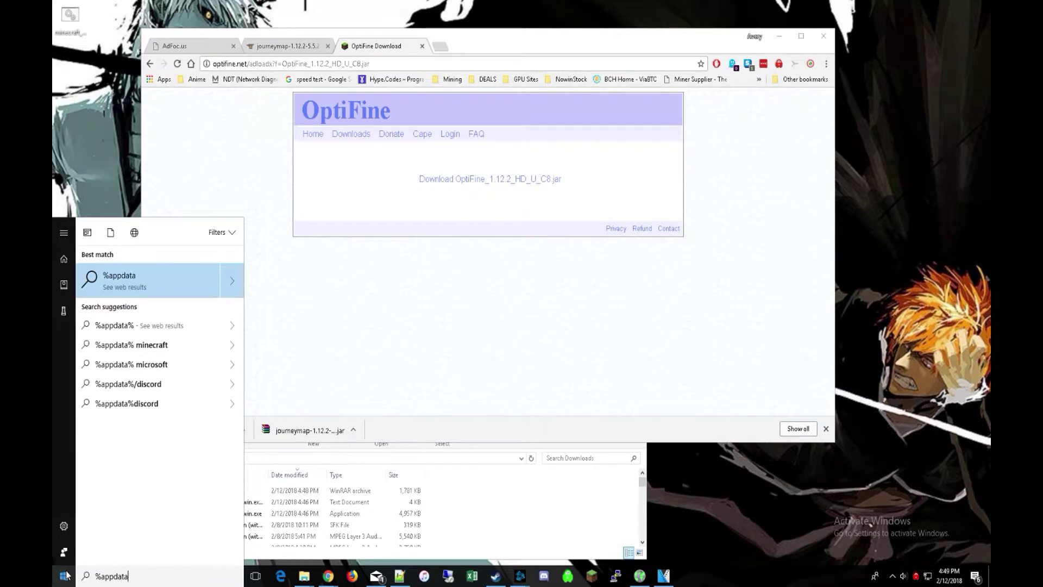
type("%")
key("Return")
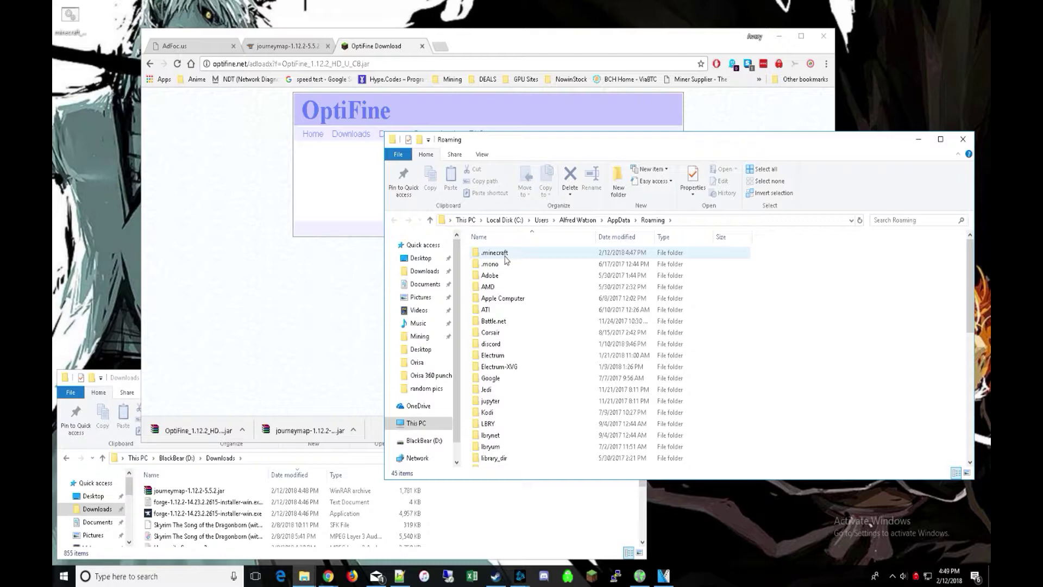
double_click(505, 257)
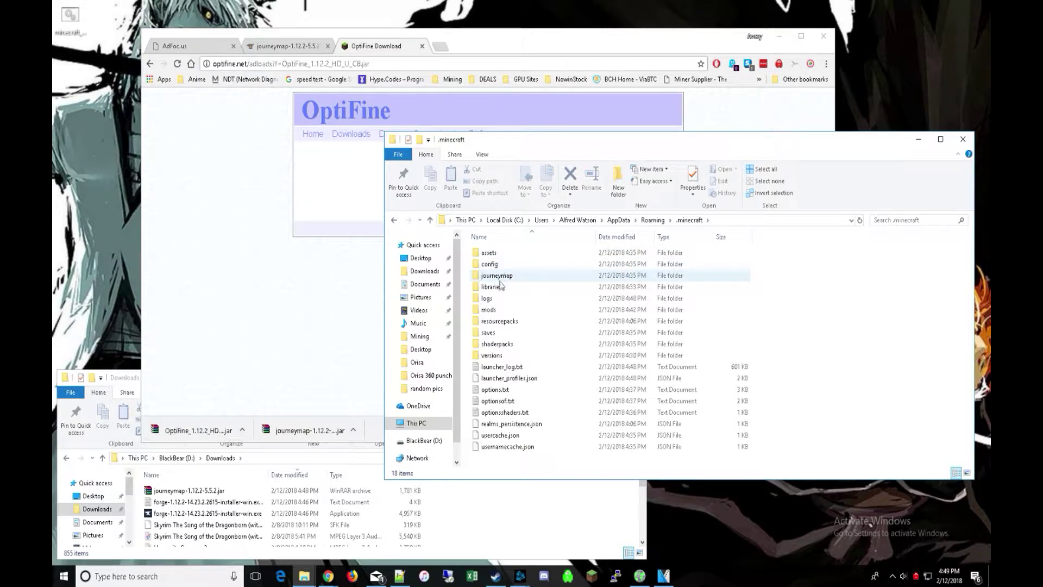
Look at the options for creating a new item in .minecraft, and open the existing mods folder.
left_click(497, 314)
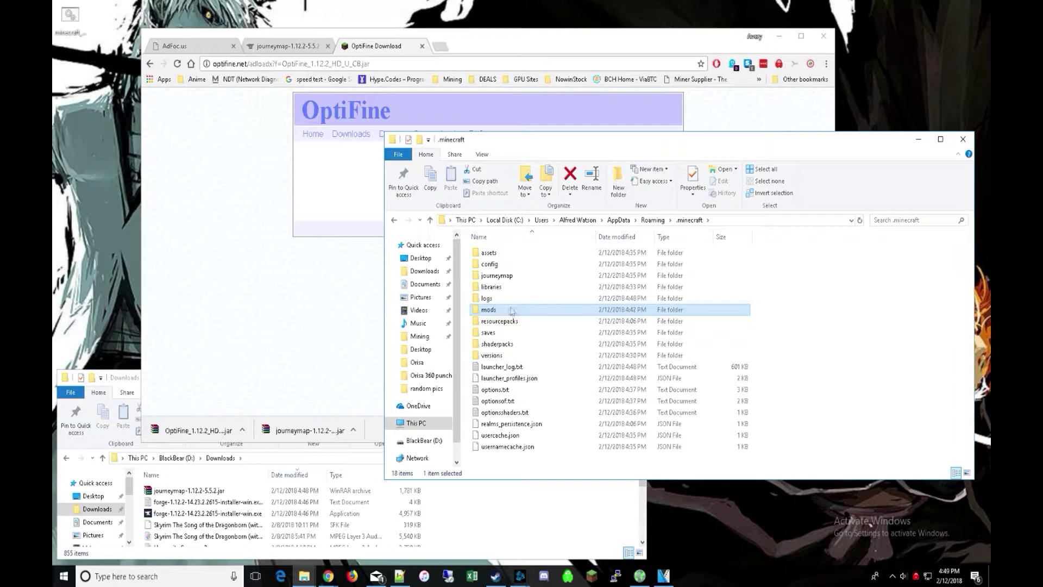
right_click(760, 298)
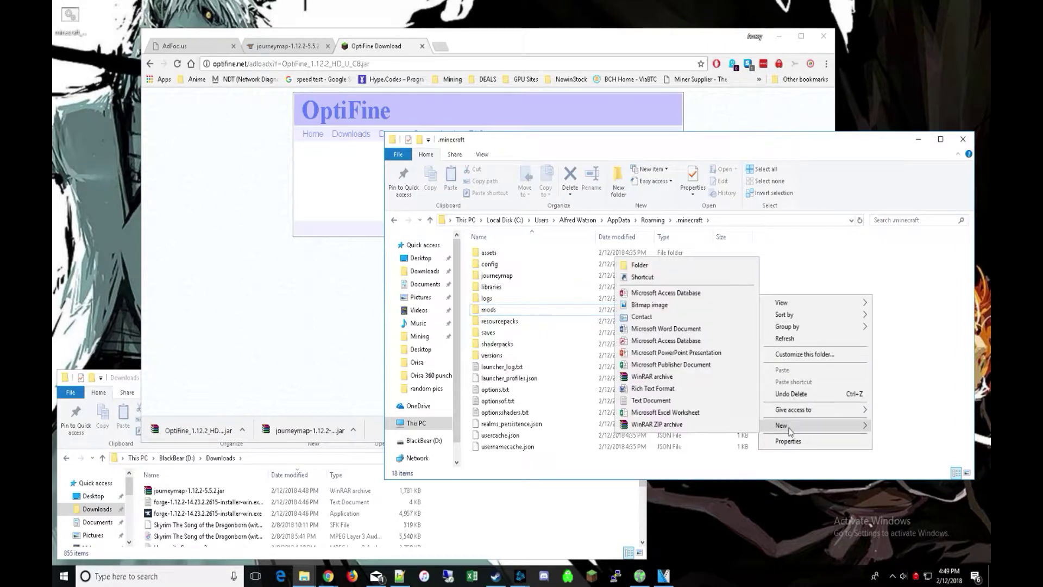
left_click(821, 269)
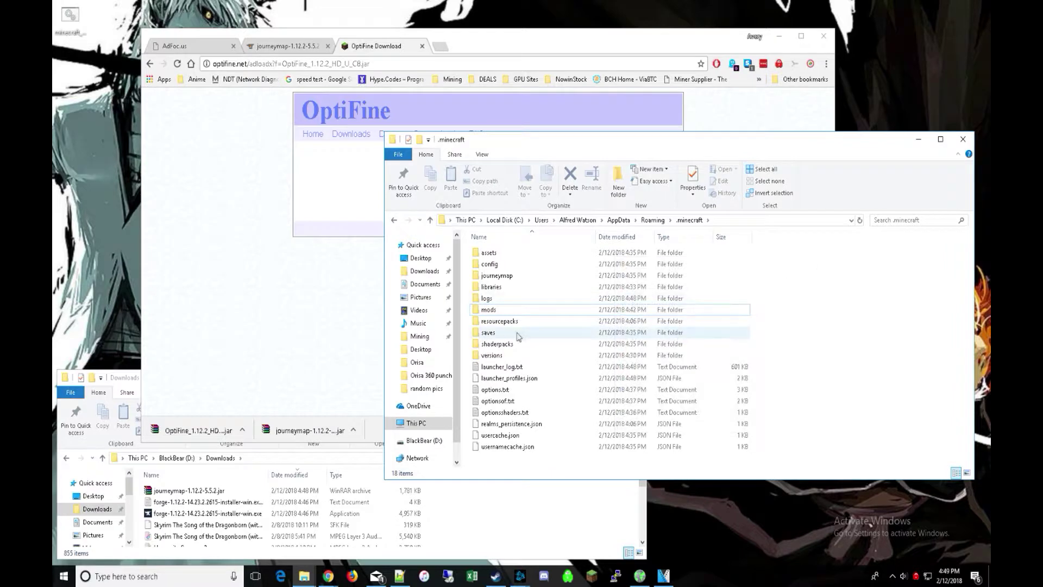
double_click(493, 310)
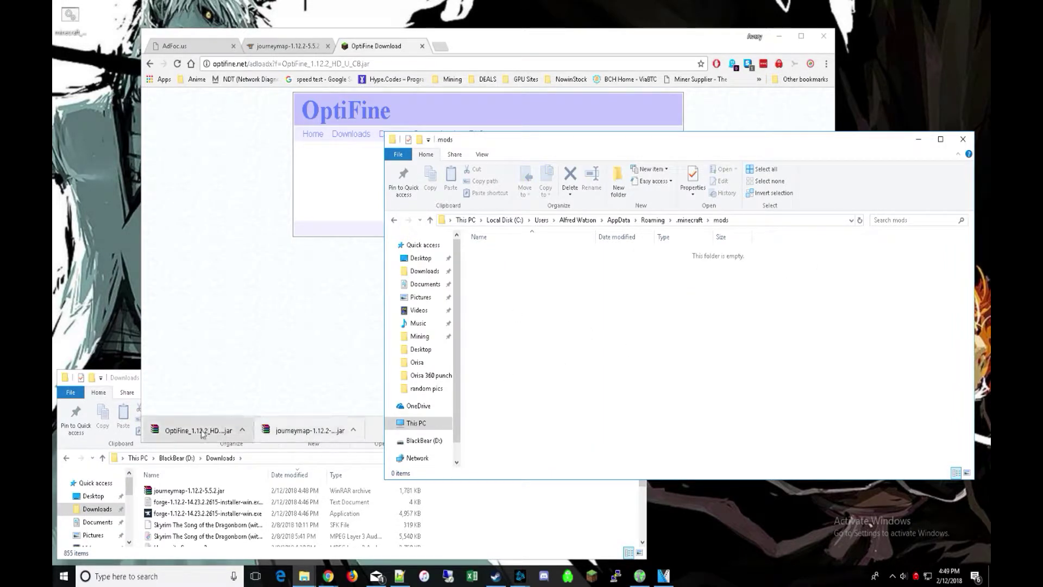
Copy OptiFine_1.12.2_HD_U_C8 (1).jar and journeymap-1.12.2-5.5.2.jar from the Downloads folder into the mods folder.
left_click_drag(559, 151, 575, 209)
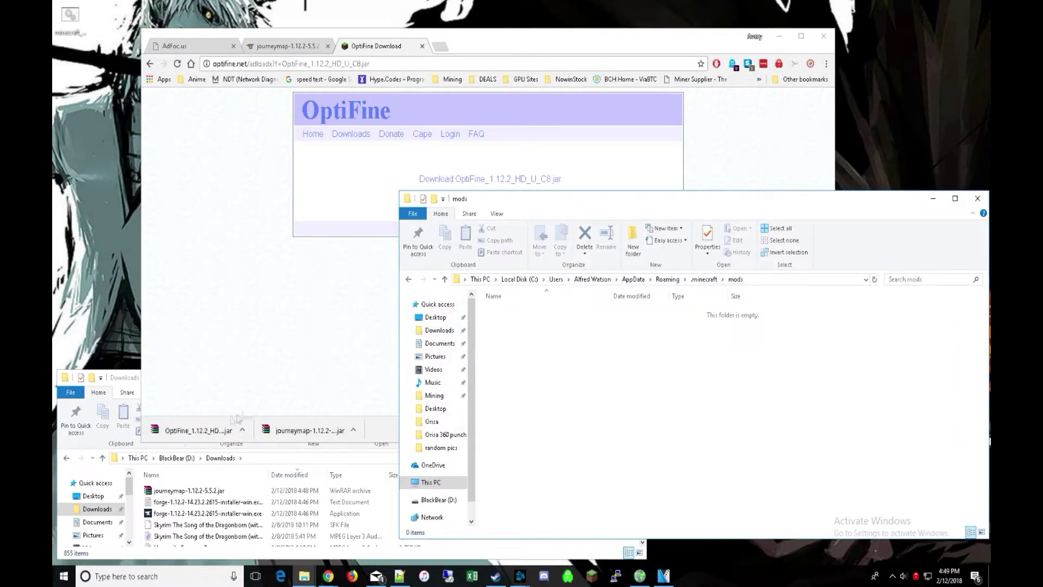
left_click(291, 474)
left_click(291, 475)
left_click(227, 493)
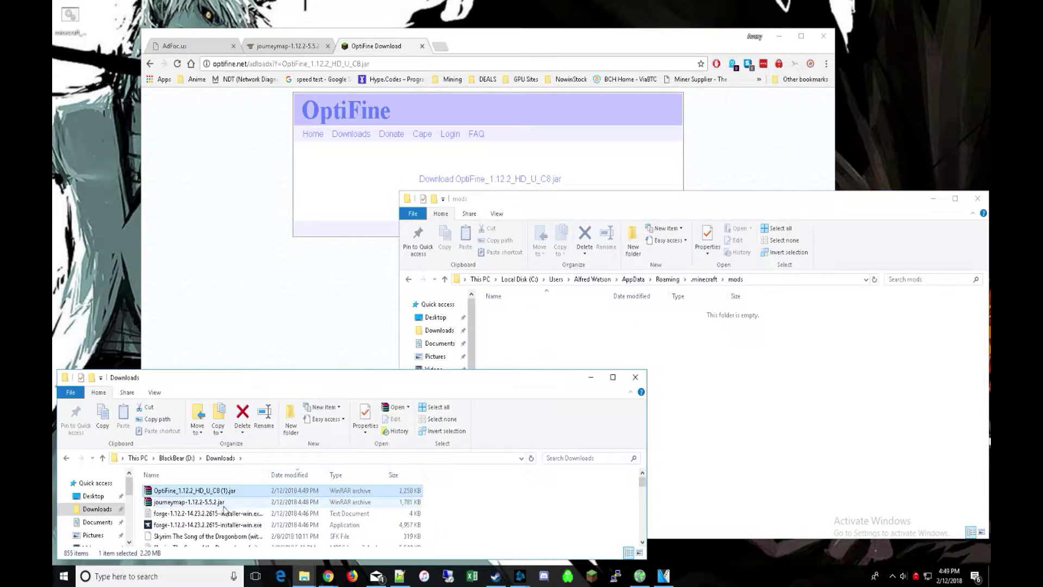
left_click(224, 503, "ctrl")
left_click_drag(224, 503, 729, 431)
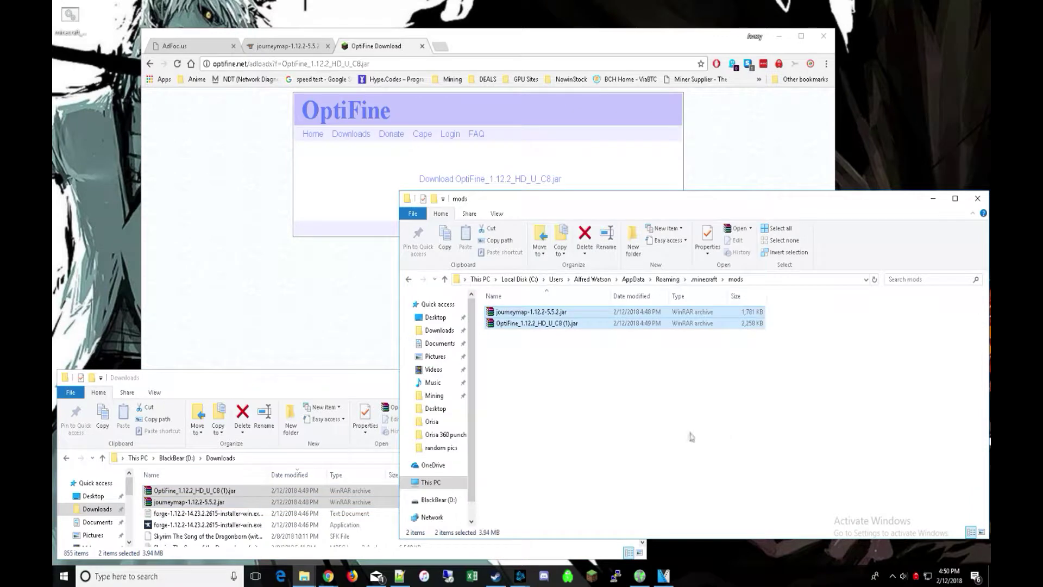
left_click(547, 388)
left_click(722, 558)
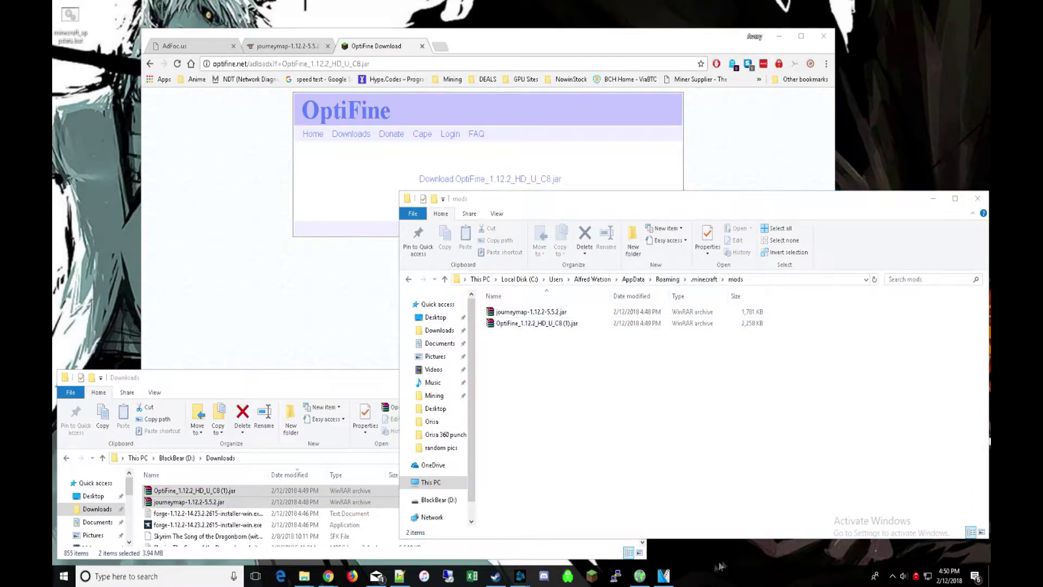
Switch to the Minecraft Launcher and launch the game with the forge profile.
left_click(593, 579)
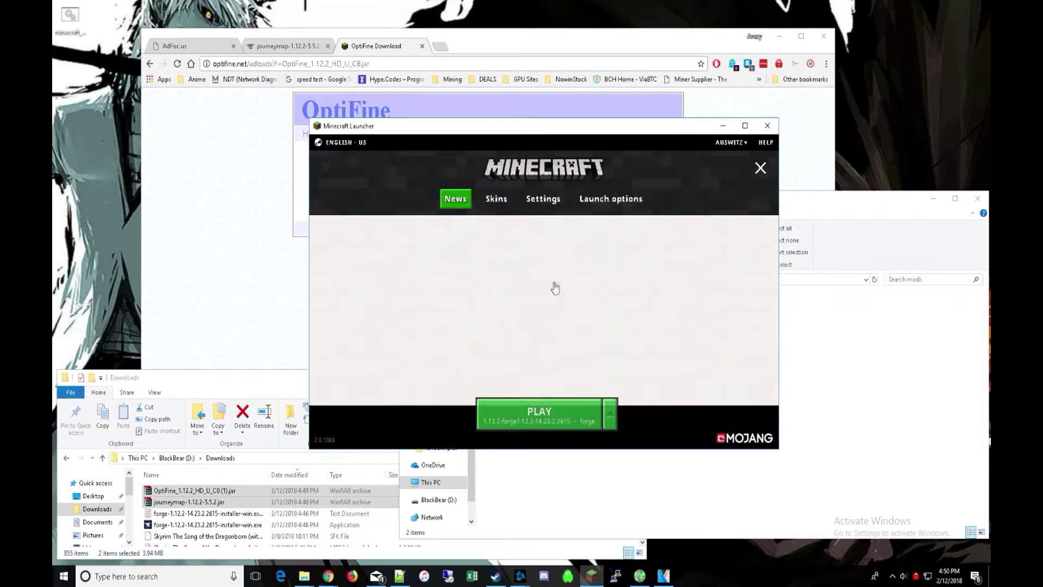
left_click(554, 417)
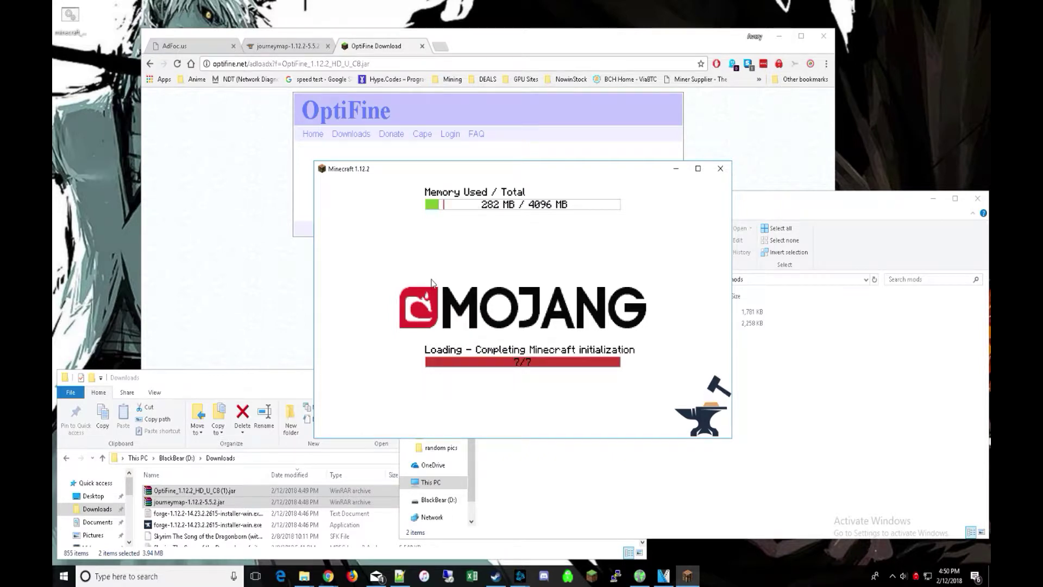
Return to File Explorer and examine the resourcepacks and shaderpacks folders inside .minecraft.
left_click(783, 406)
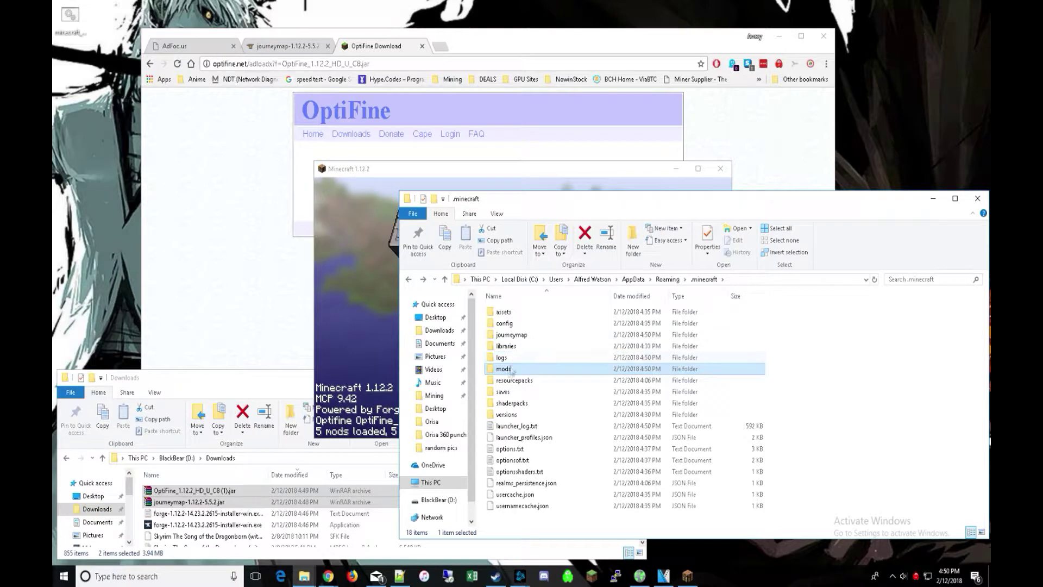
double_click(509, 314)
key("alt+Left")
double_click(525, 380)
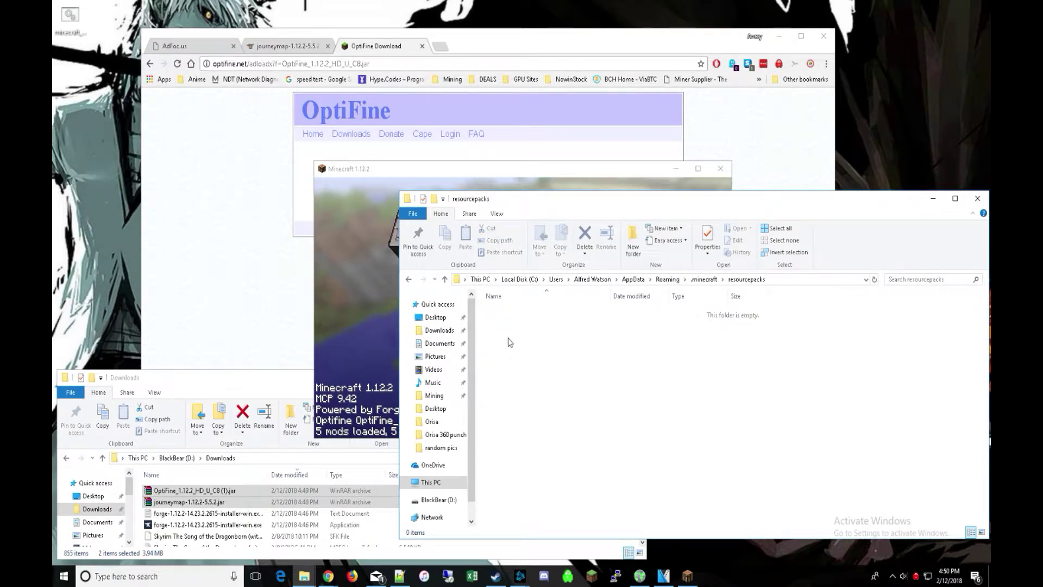
key("alt+Left")
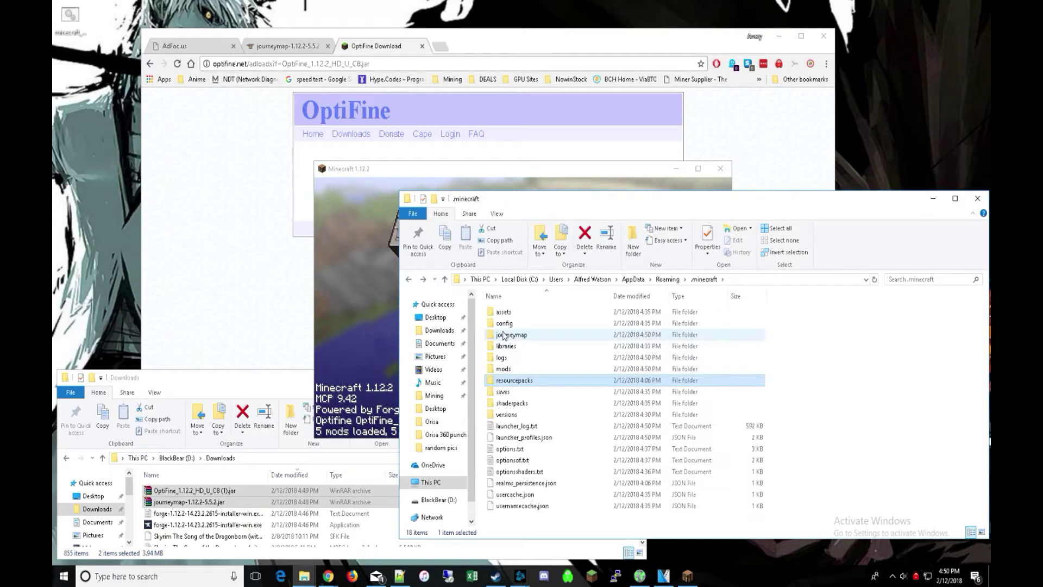
left_click(522, 406)
double_click(523, 407)
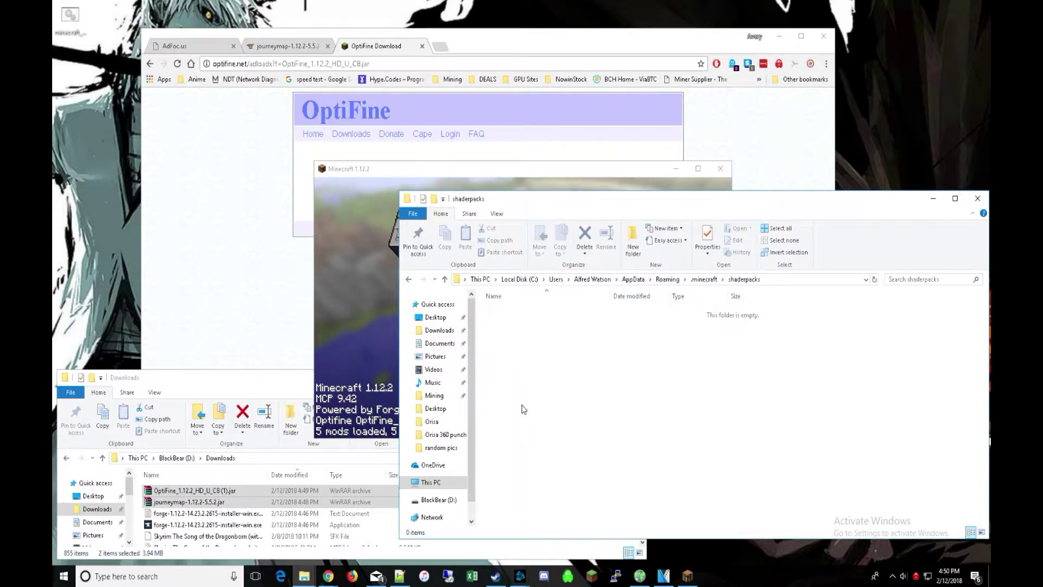
key("alt+Left")
left_click(515, 383)
double_click(515, 382)
key("alt+Left")
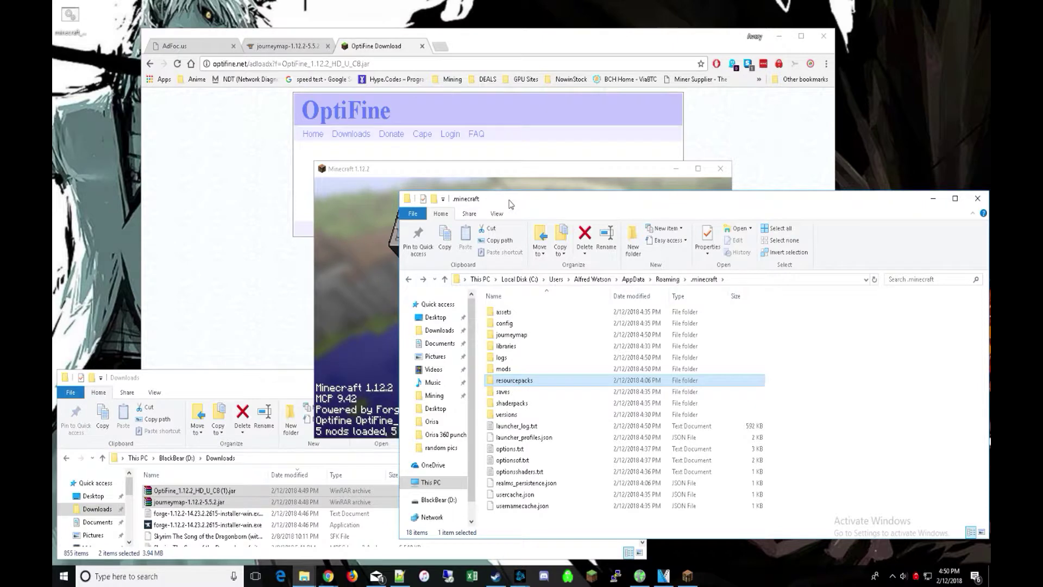
Switch to the Minecraft game, examine the JourneyMap entry in its mod list and close the list.
left_click(530, 174)
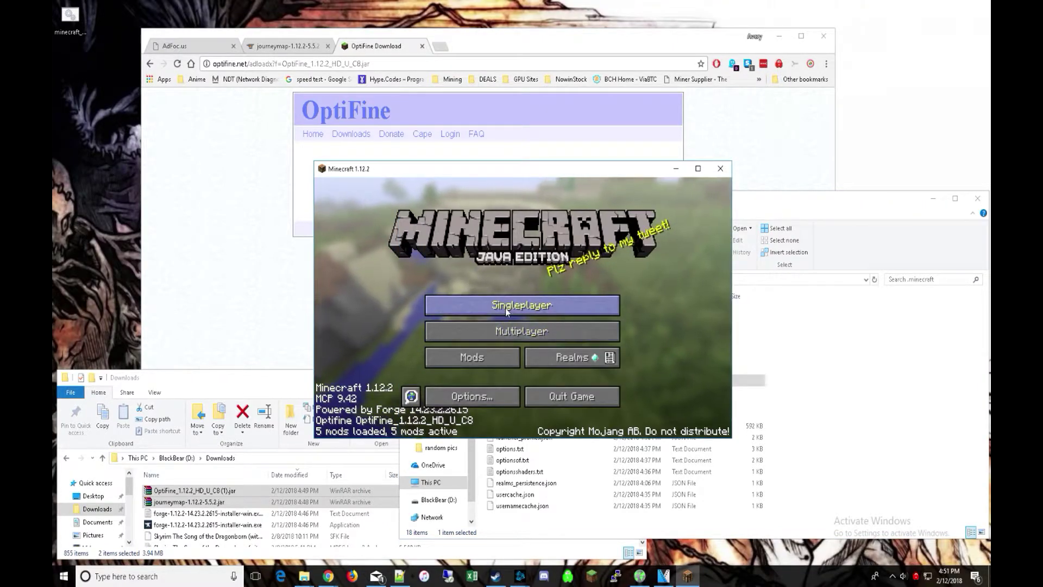
left_click(473, 358)
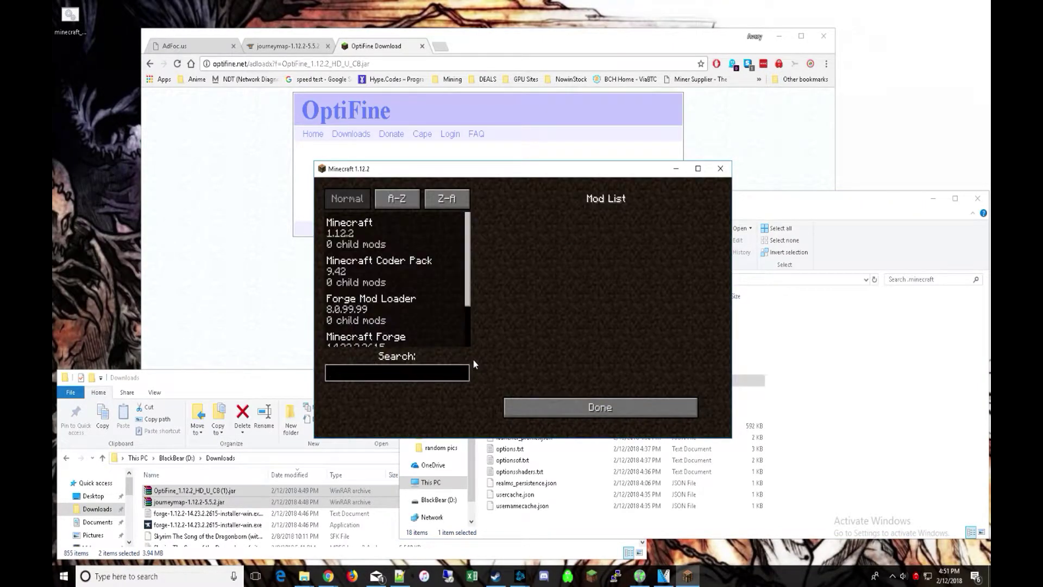
left_click_drag(467, 285, 467, 345)
left_click(373, 300)
left_click(376, 328)
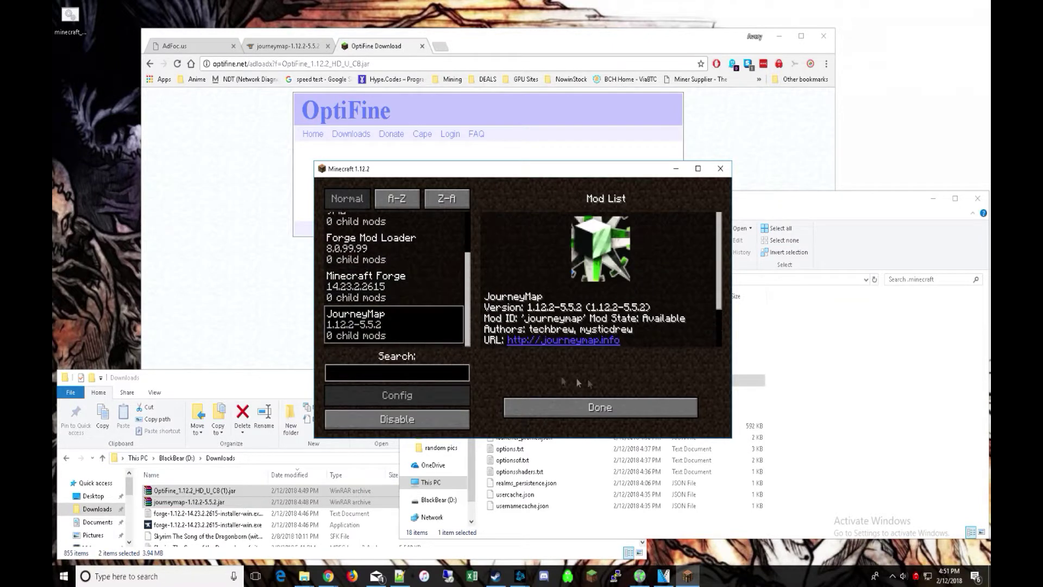
left_click(585, 411)
Load the first world in the singleplayer world list and enter the game.
left_click(491, 304)
left_click(448, 242)
left_click(447, 243)
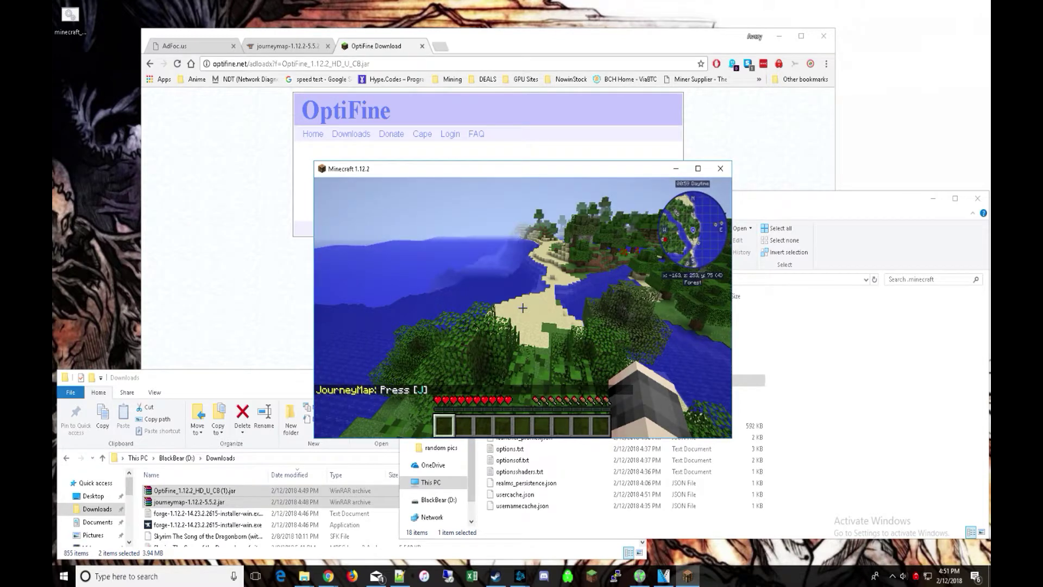
key("Escape")
key("Escape")
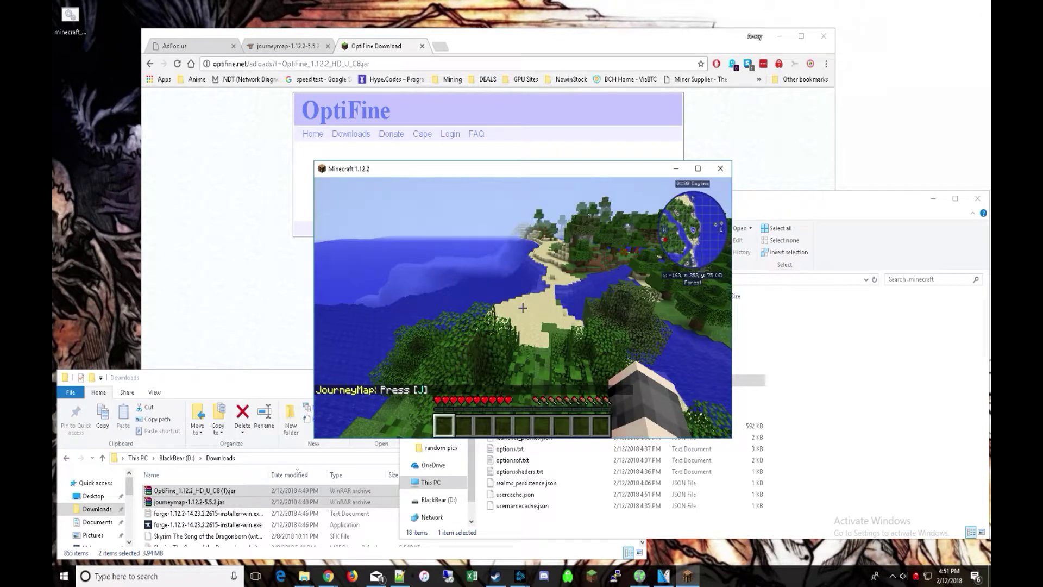
Open JourneyMap's fullscreen map, dismiss the About page, examine the map at different zoom levels and close it.
key("j")
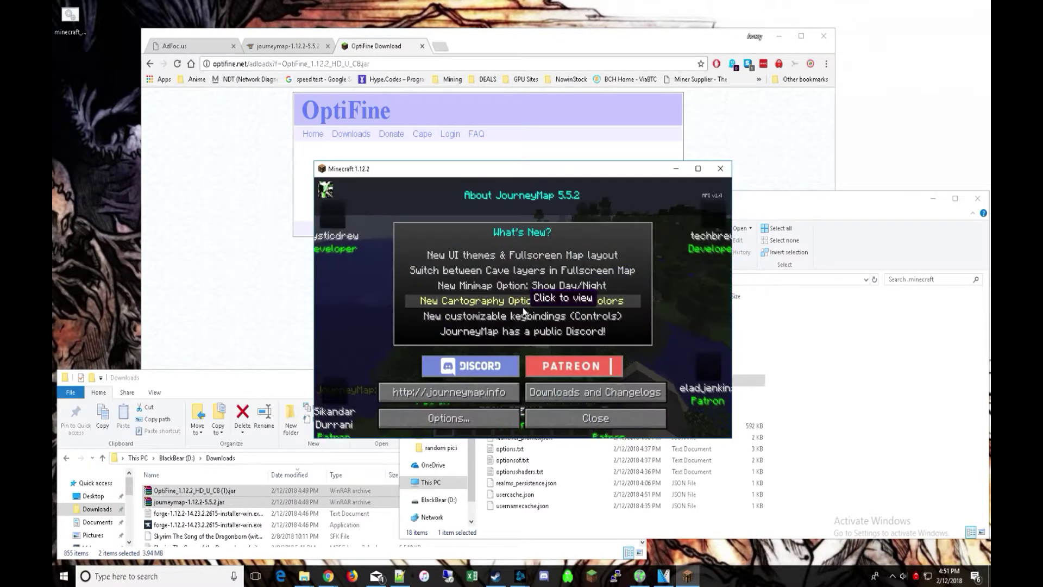
left_click(575, 424)
scroll(518, 319, "up", 1)
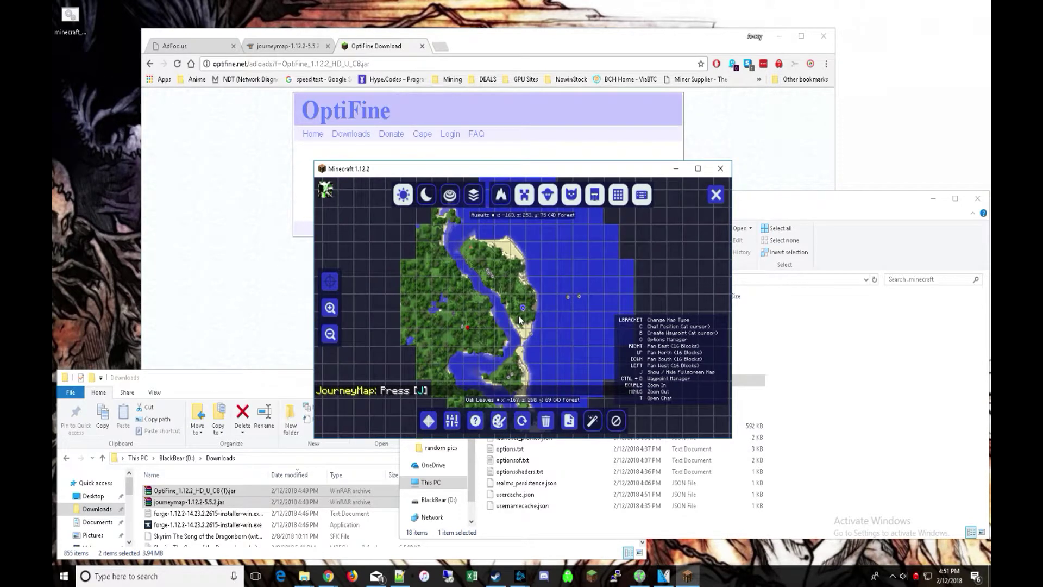
scroll(496, 332, "down", 1)
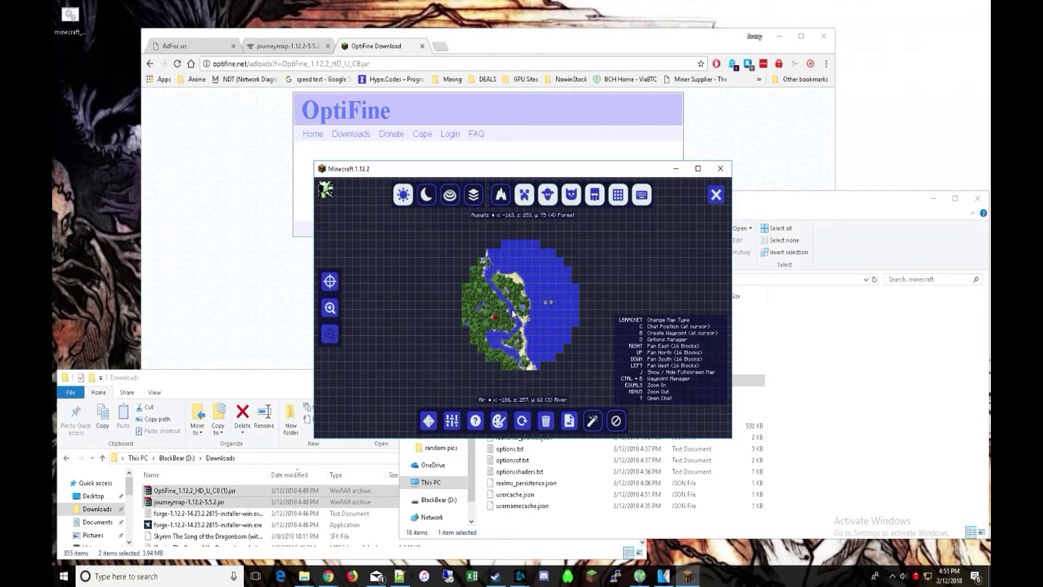
scroll(513, 313, "up", 1)
left_click(717, 195)
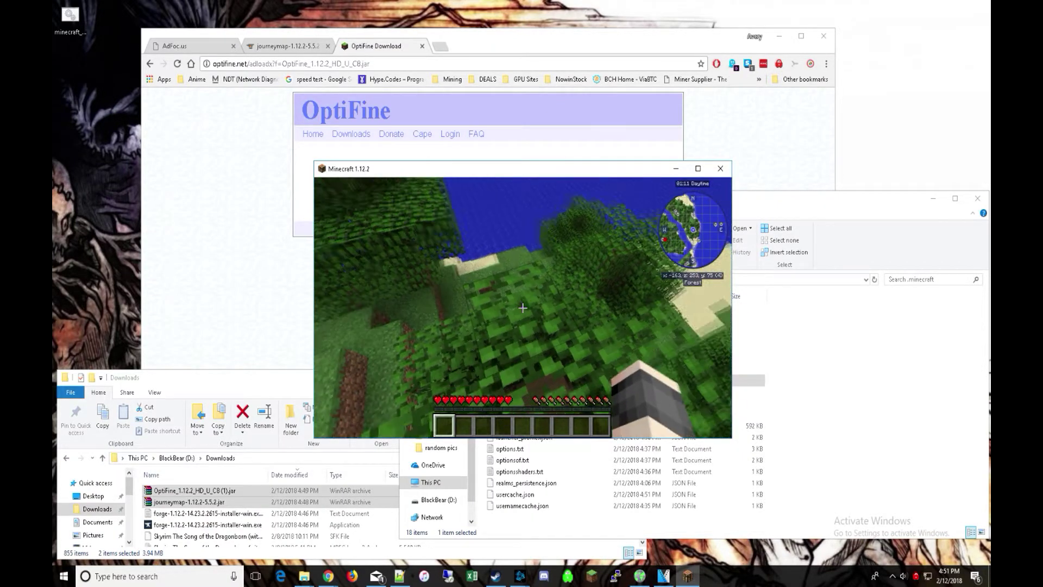
Examine the OptiFine video settings in the game options, return to the world and close the game.
key("Escape")
left_click(494, 341)
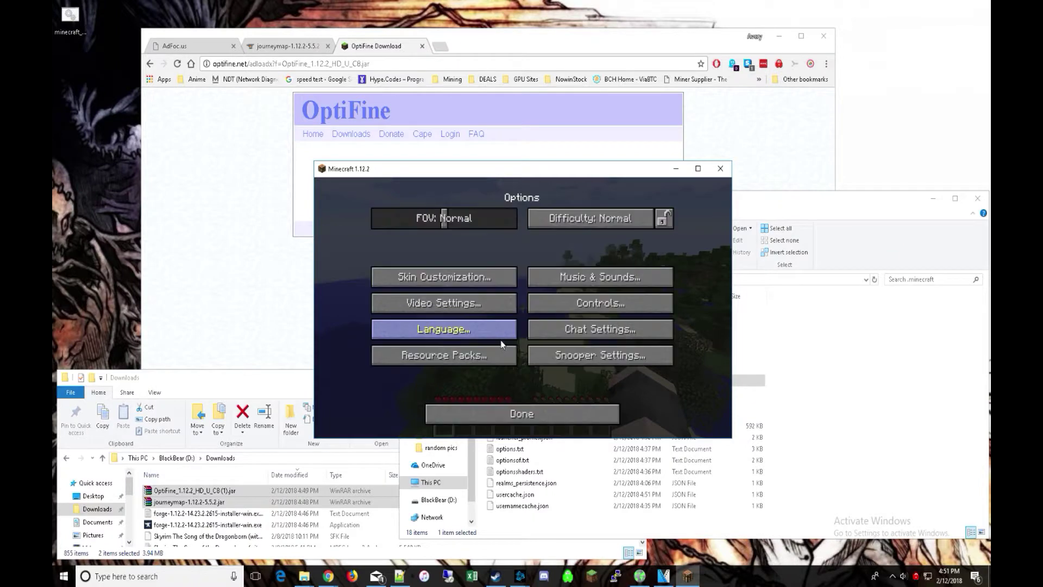
left_click(457, 310)
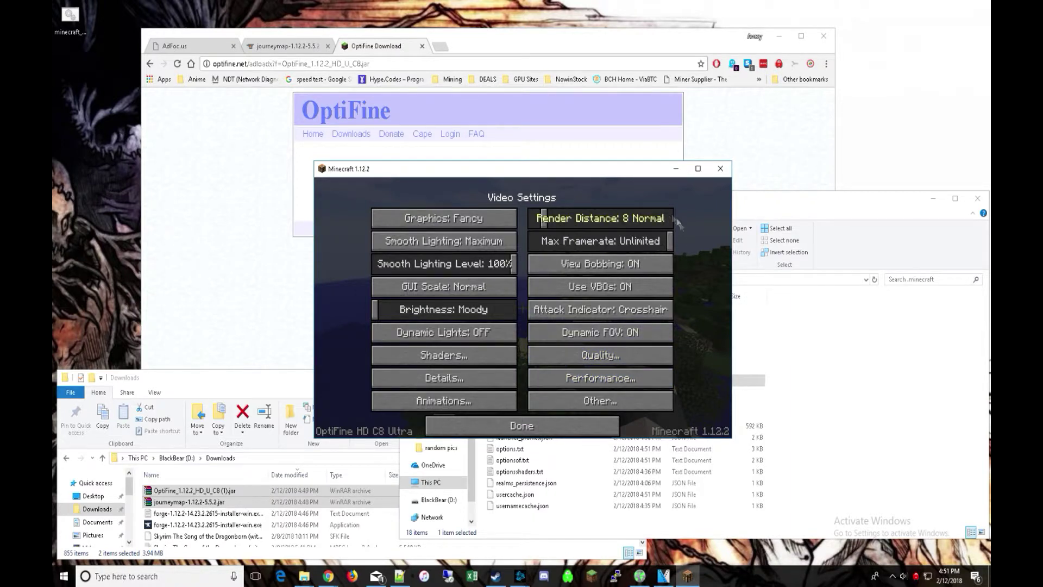
key("Escape")
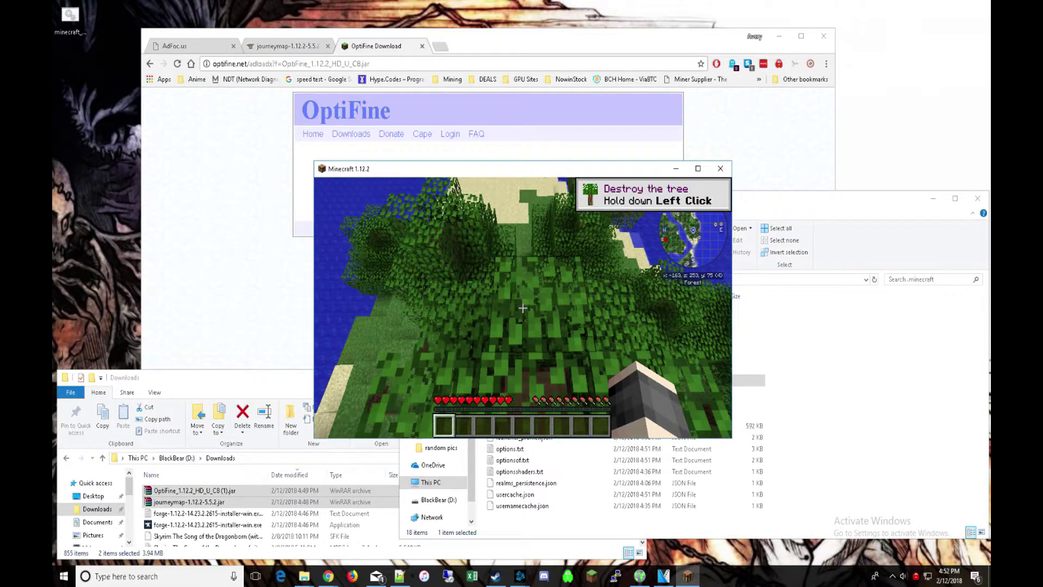
key("alt+F4")
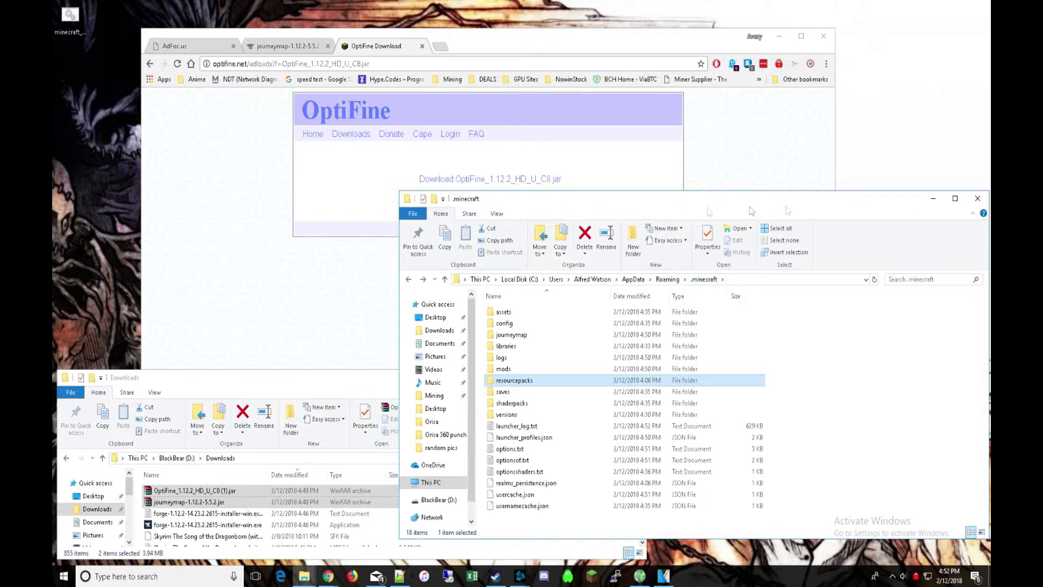
Search the system for the %appdata% folder and dismiss the results.
left_click(64, 576)
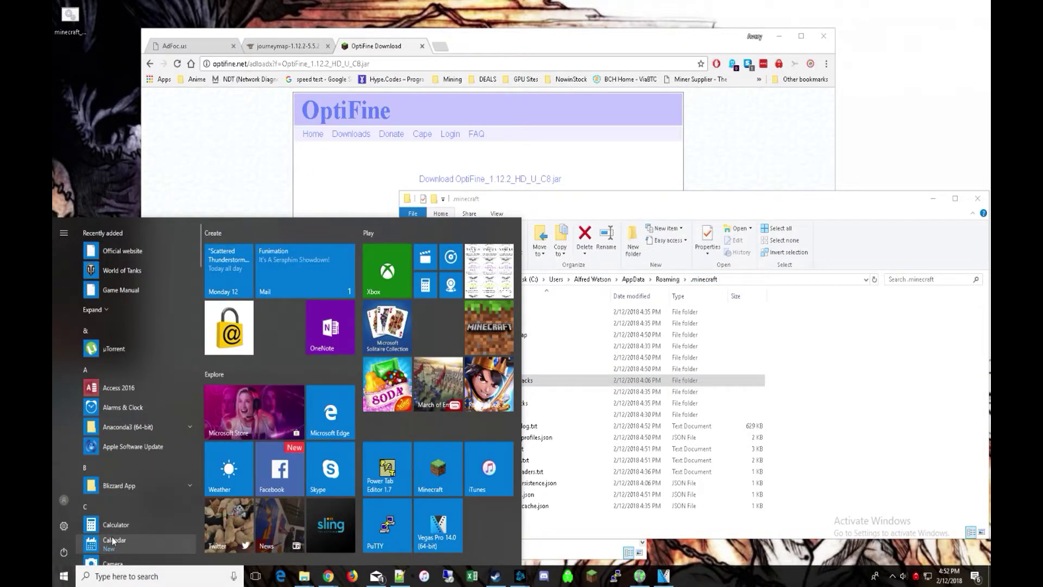
type("%appdata")
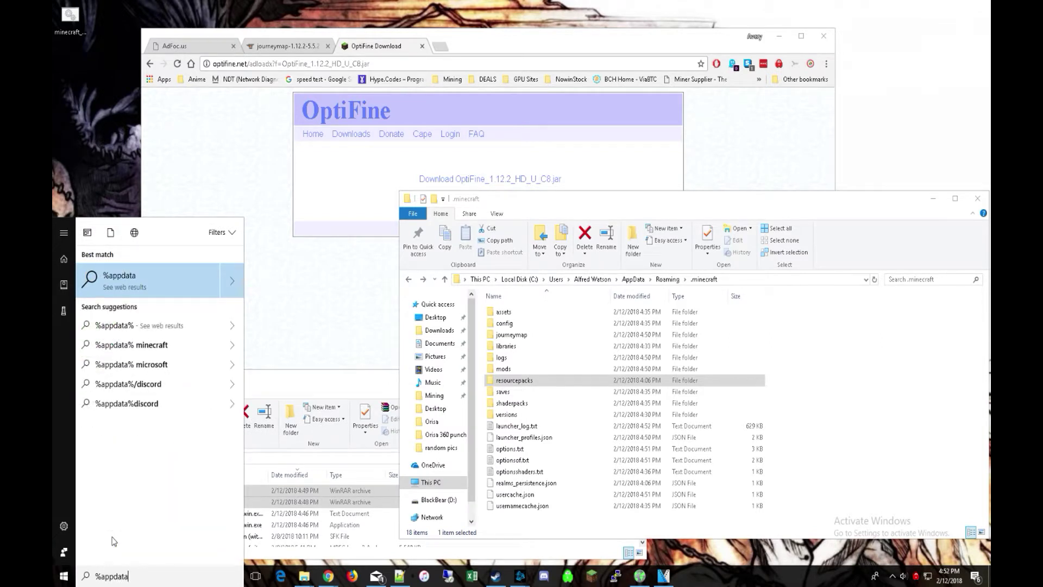
type("%")
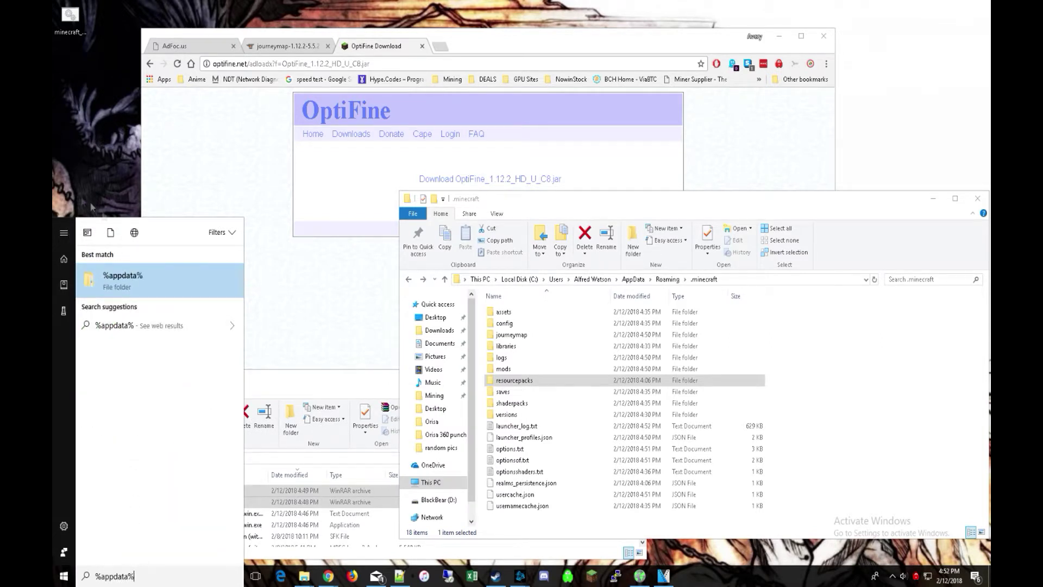
left_click(96, 75)
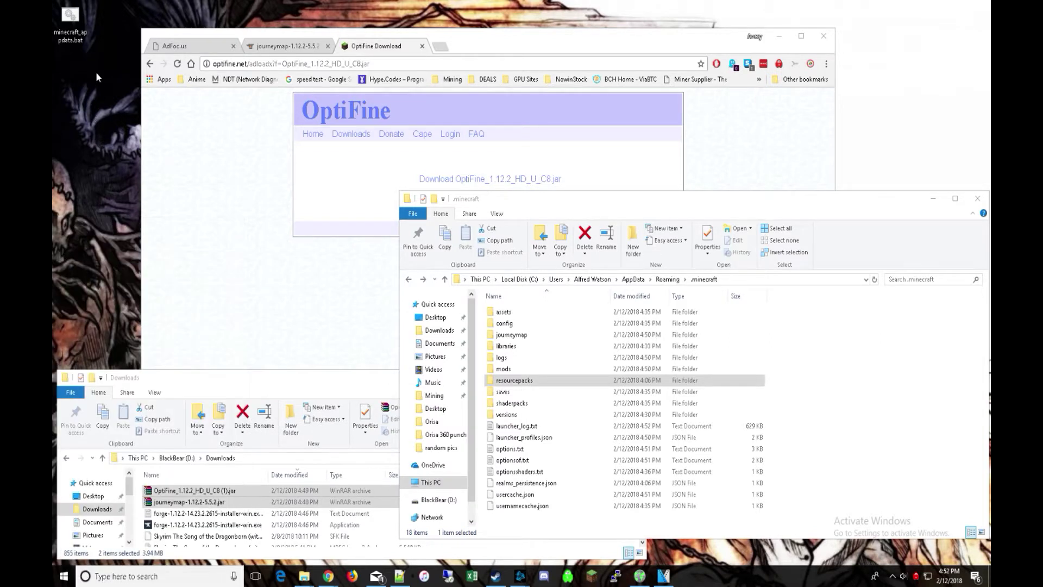
Open minecraft_appdata.bat on the desktop for editing, copy its first command line and close the file.
right_click(80, 40)
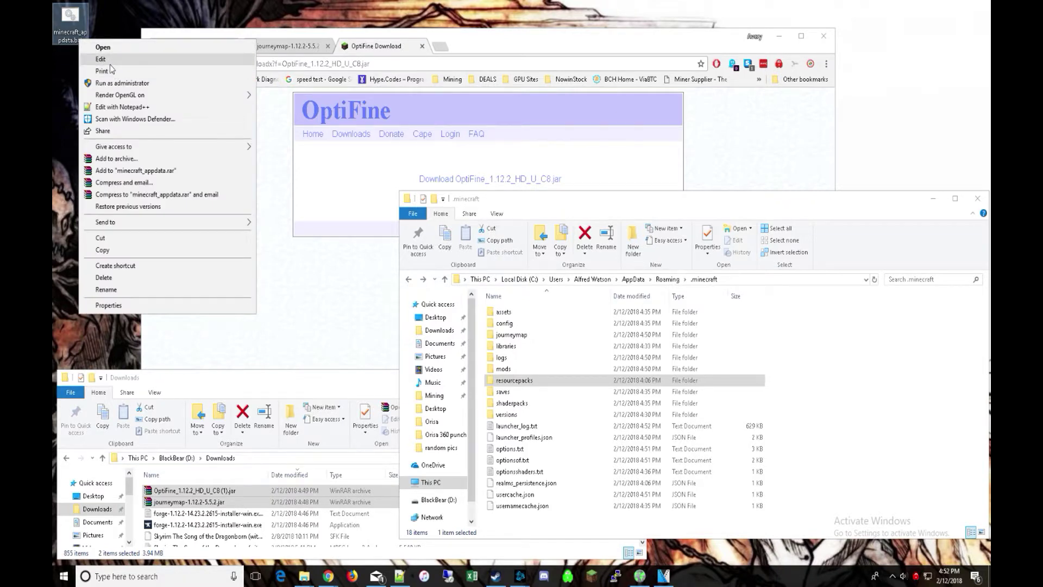
left_click(72, 22)
right_click(72, 22)
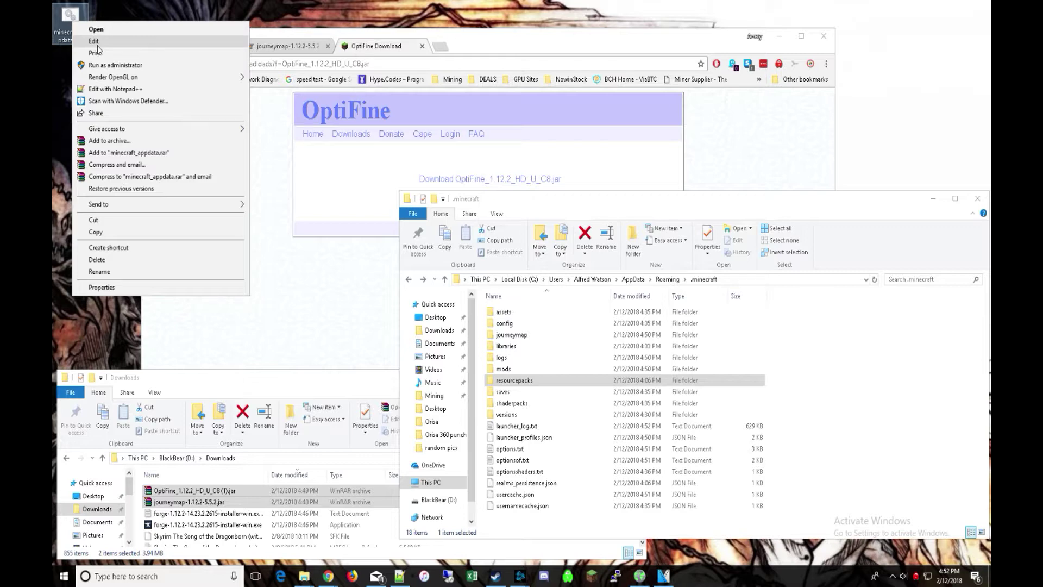
left_click(95, 42)
left_click_drag(350, 81, 128, 61)
key("ctrl+c")
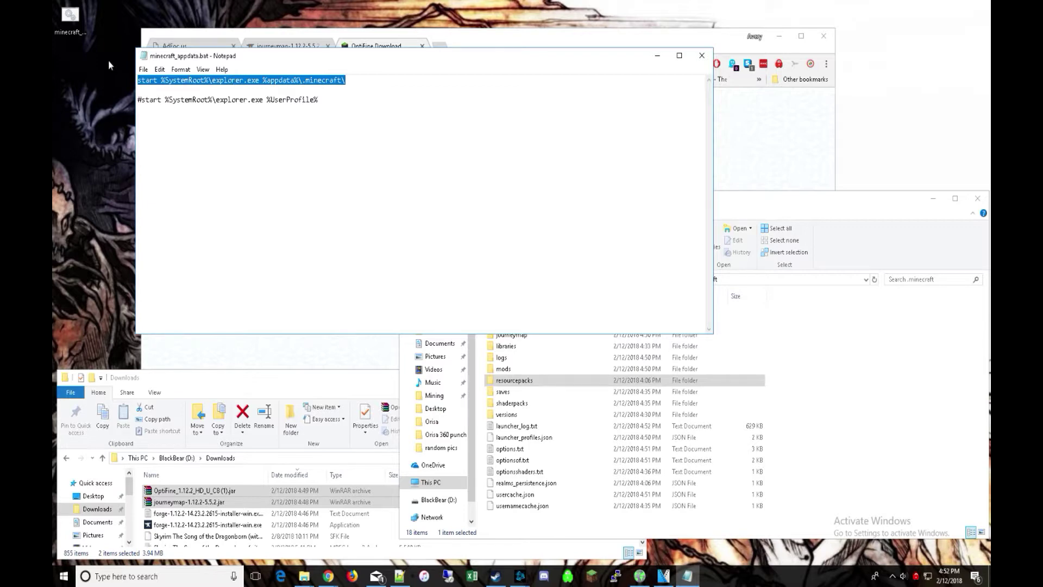
left_click(702, 56)
Run minecraft_appdata.bat to check which folder it opens, and close the folder window.
left_click(69, 18)
double_click(69, 17)
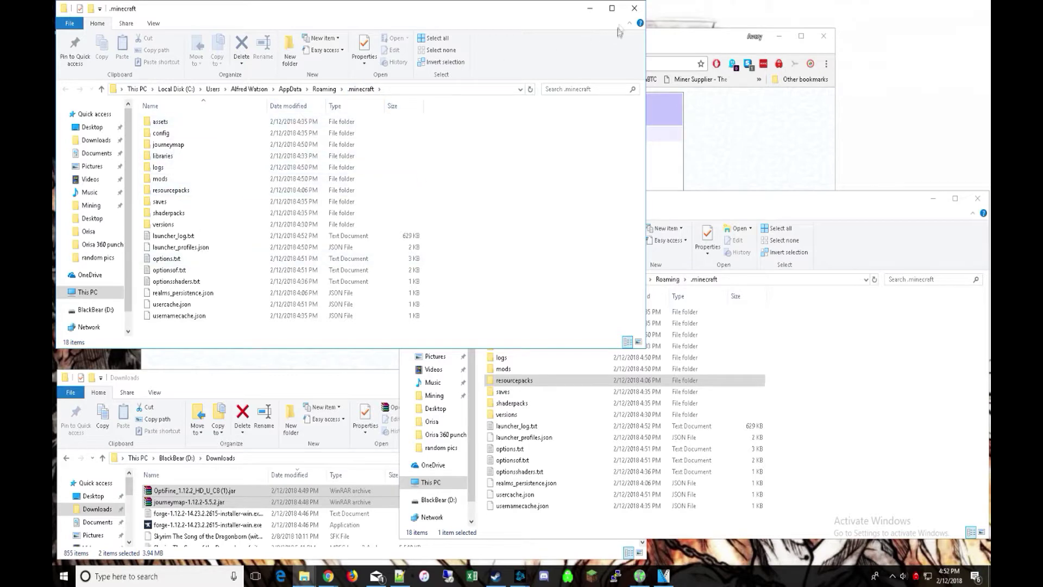
left_click(634, 8)
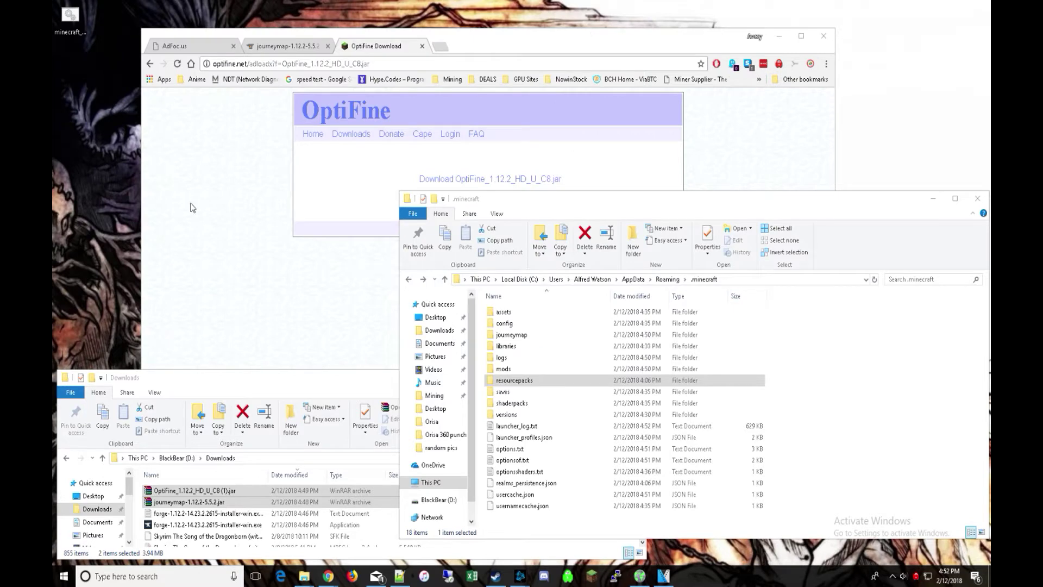
Open a new Notepad document and paste in the copied command "start %SystemRoot%\explorer.exe %appdata%\.minecraft\".
key("super")
type("notepa")
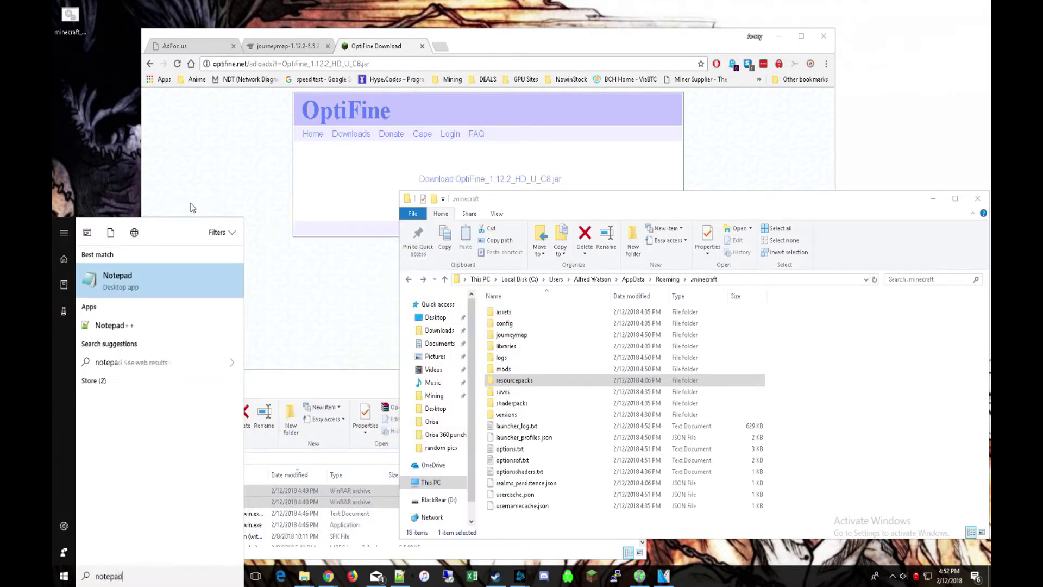
type("d")
key("Return")
key("ctrl+v")
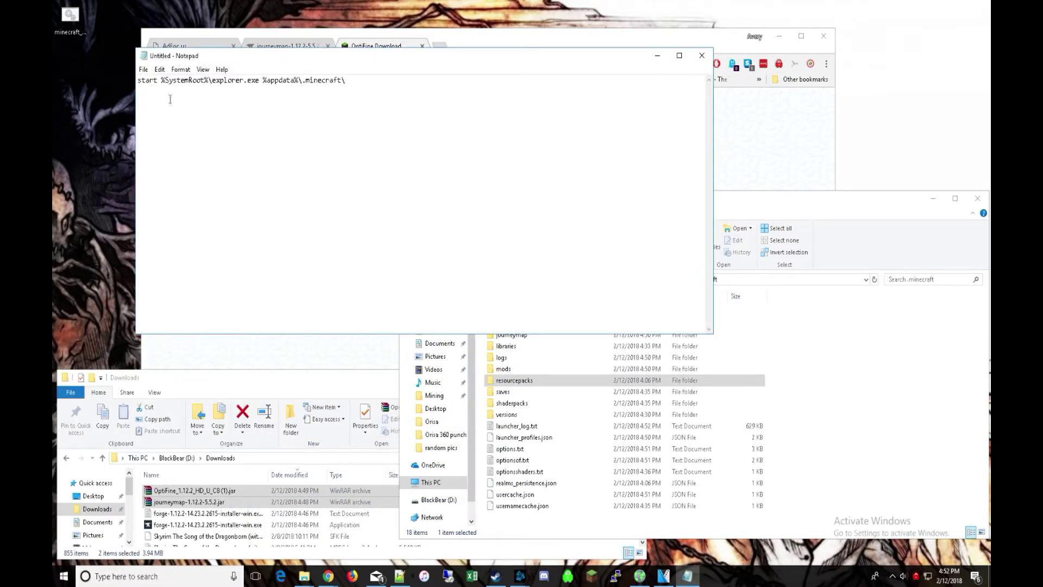
left_click_drag(349, 81, 115, 73)
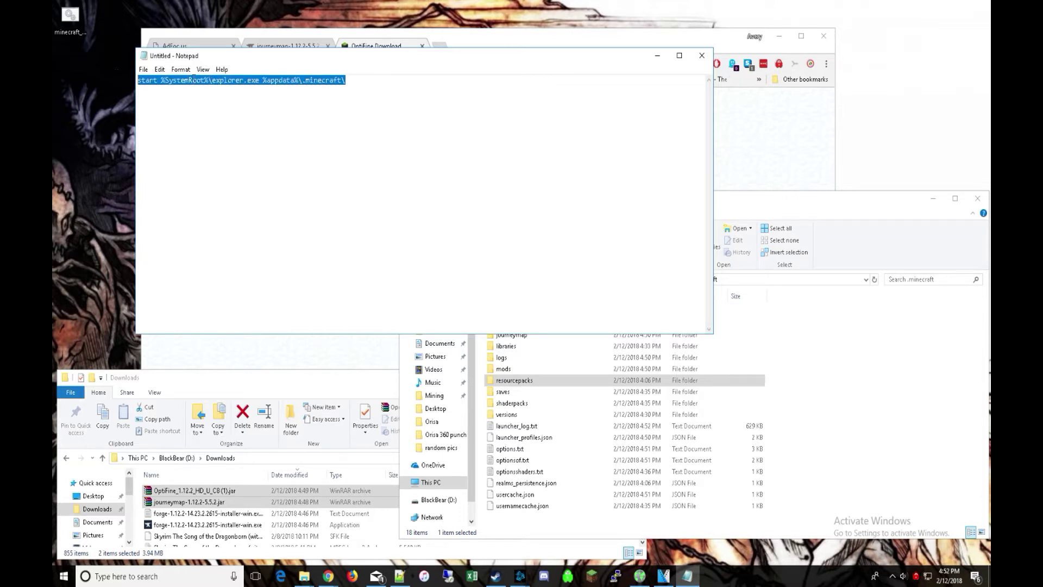
left_click(362, 83)
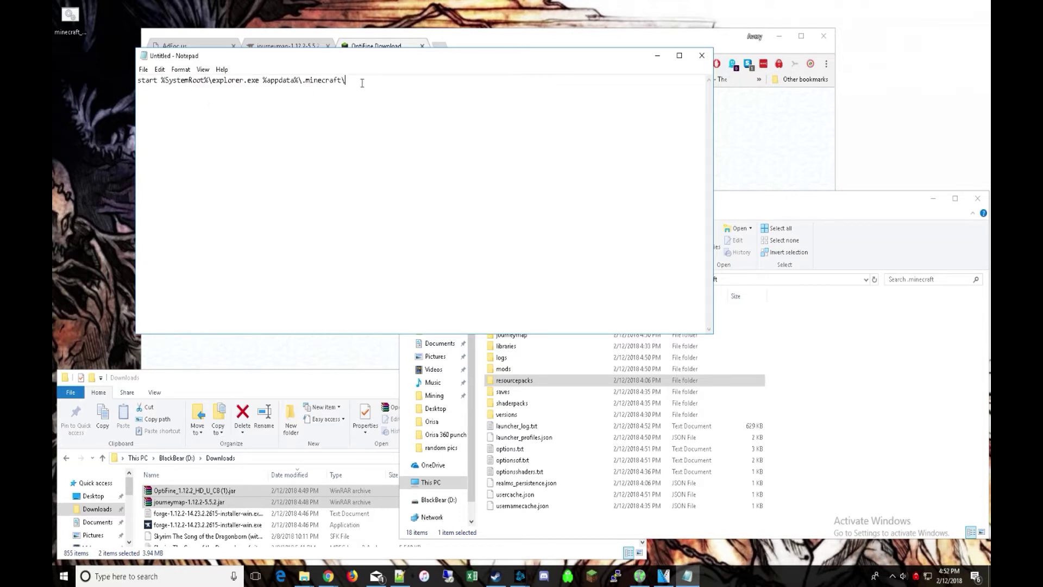
Save the document to the desktop as the batch file appdataminecraft.bat.
key("ctrl+s")
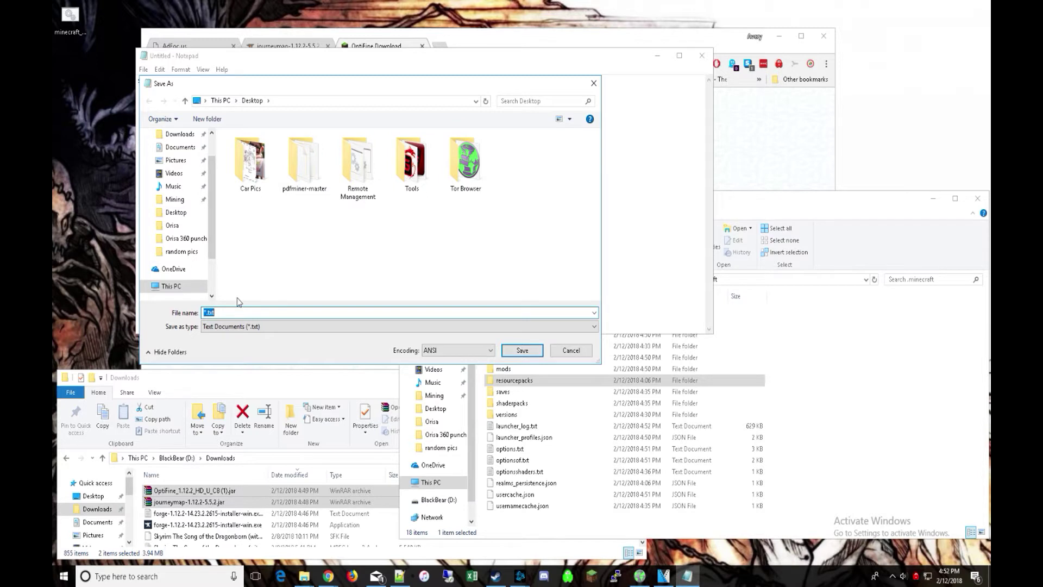
type("test_")
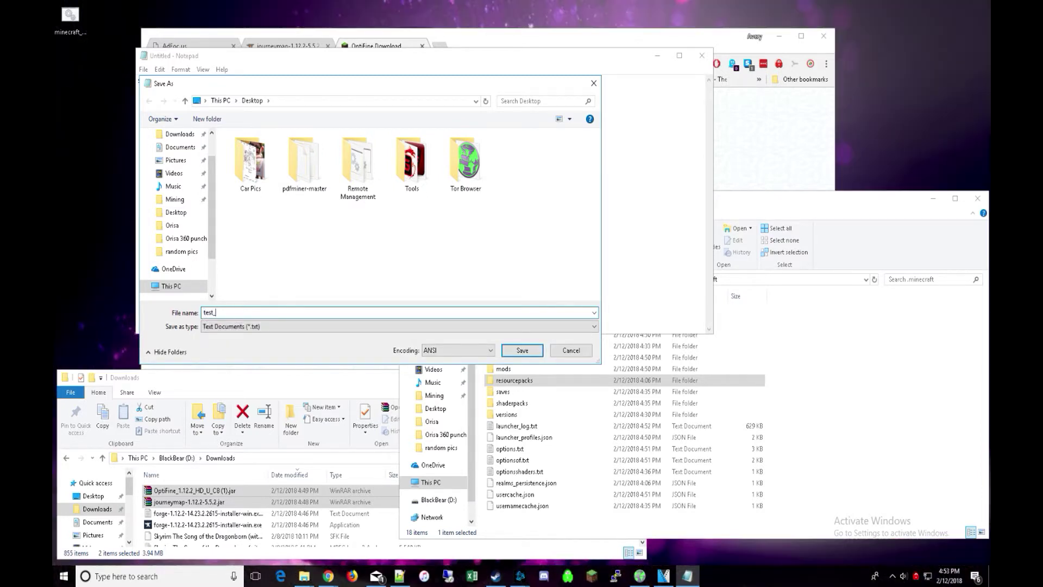
key("BackSpace")
key("BackSpace")
key("BackSpace")
key("BackSpace")
left_click(530, 352)
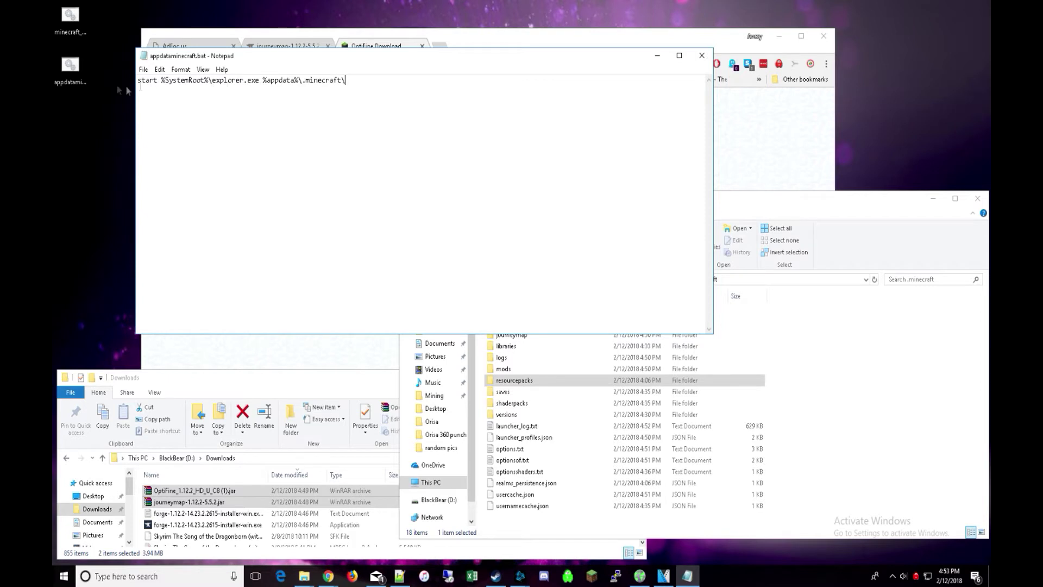
Run appdataminecraft.bat, look into the mods folder of the opened location and close the folder window.
double_click(80, 80)
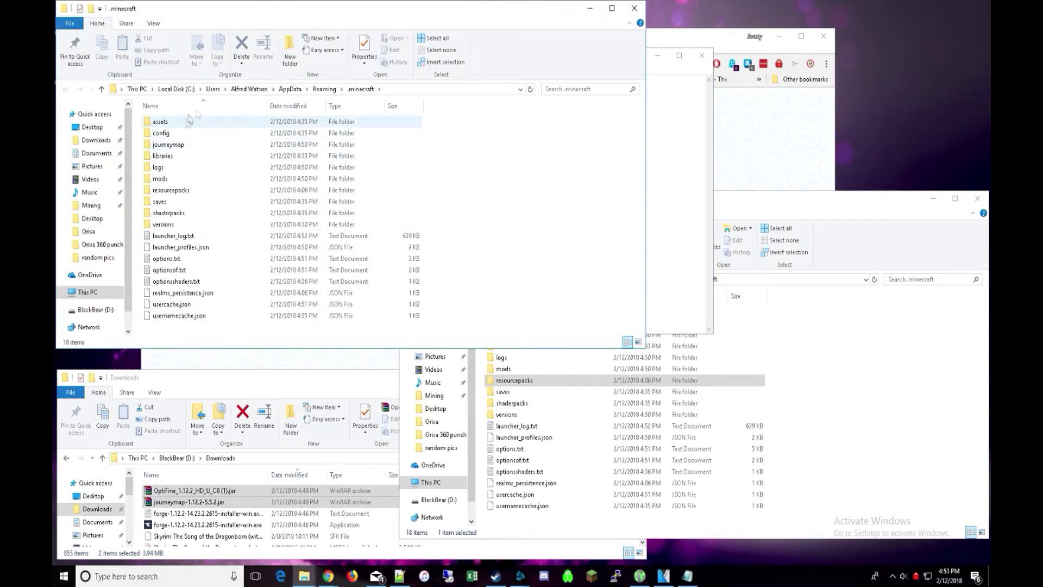
double_click(182, 178)
key("alt+Left")
left_click(634, 9)
Shorten the path in appdataminecraft.bat to %appdata%, save it, and test-run the batch file, closing the opened folder.
left_click_drag(347, 83, 306, 80)
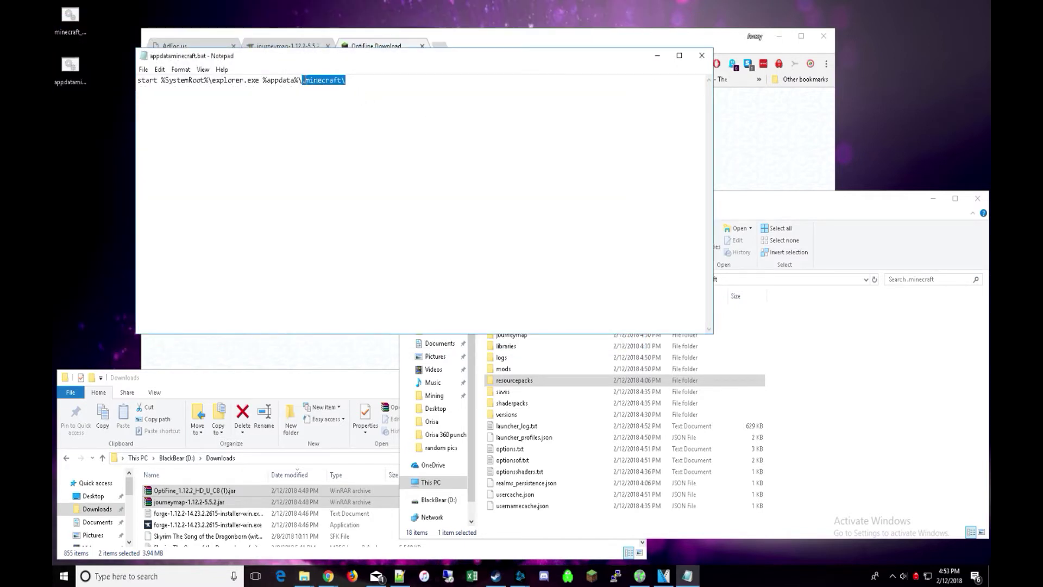
key("BackSpace")
key("BackSpace")
double_click(79, 80)
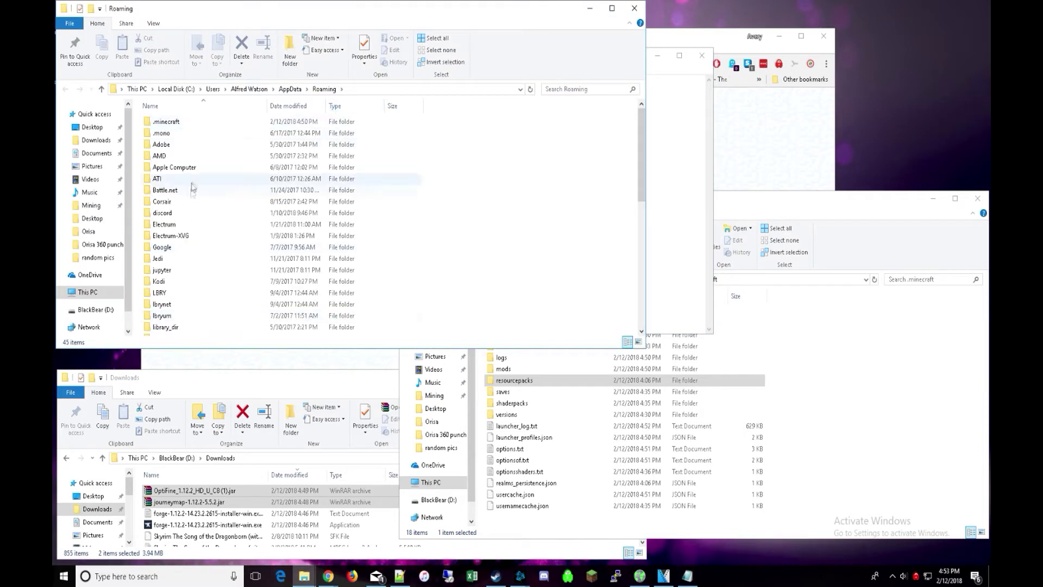
left_click(634, 8)
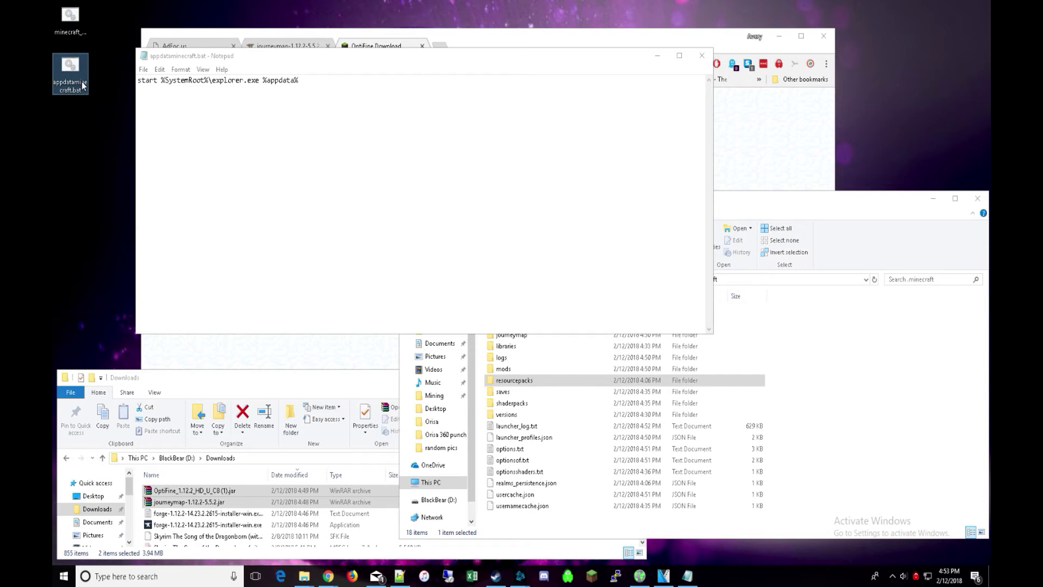
Extend the path in appdataminecraft.bat to %appdata%\.minecraft\mods\, save it, and test-run the batch file, closing the opened folder.
right_click(83, 86)
left_click(125, 107)
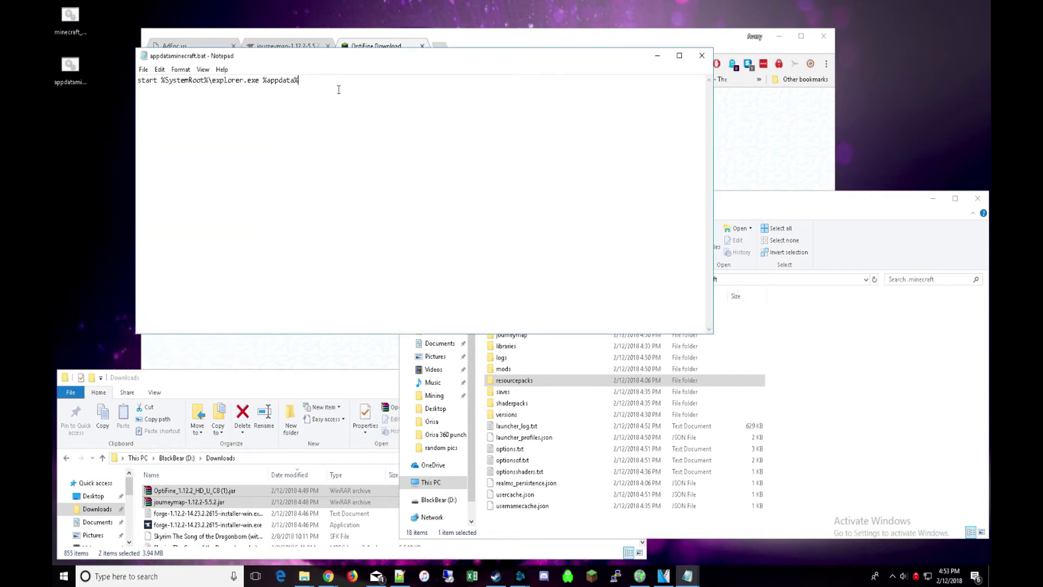
type("\\.minecraft\\mods\\")
key("BackSpace")
key("BackSpace")
key("BackSpace")
key("BackSpace")
key("BackSpace")
key("BackSpace")
key("BackSpace")
key("BackSpace")
key("BackSpace")
key("BackSpace")
key("BackSpace")
key("BackSpace")
key("BackSpace")
key("BackSpace")
key("BackSpace")
key("BackSpace")
key("BackSpace")
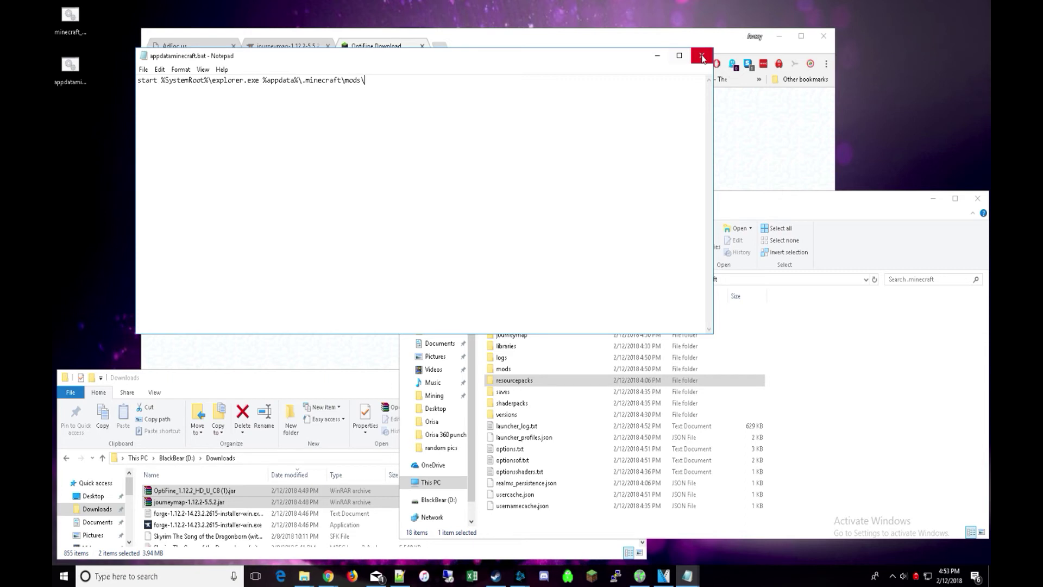
double_click(67, 78)
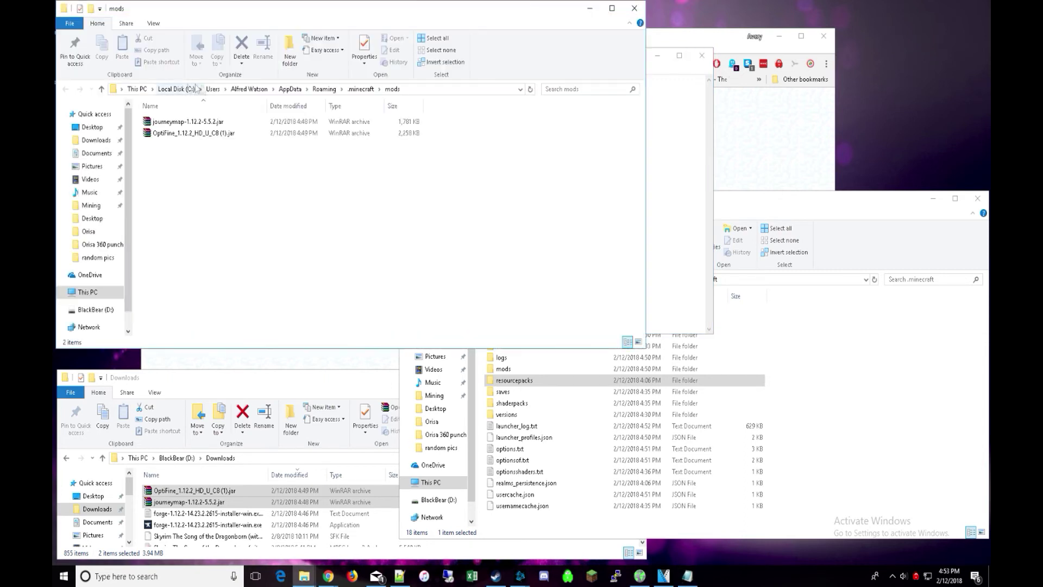
left_click(634, 8)
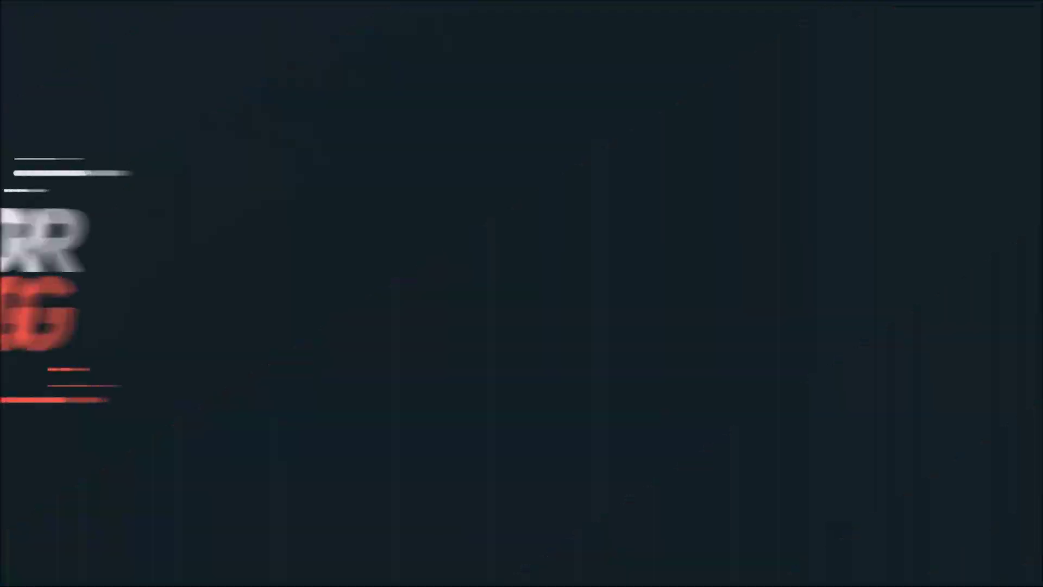